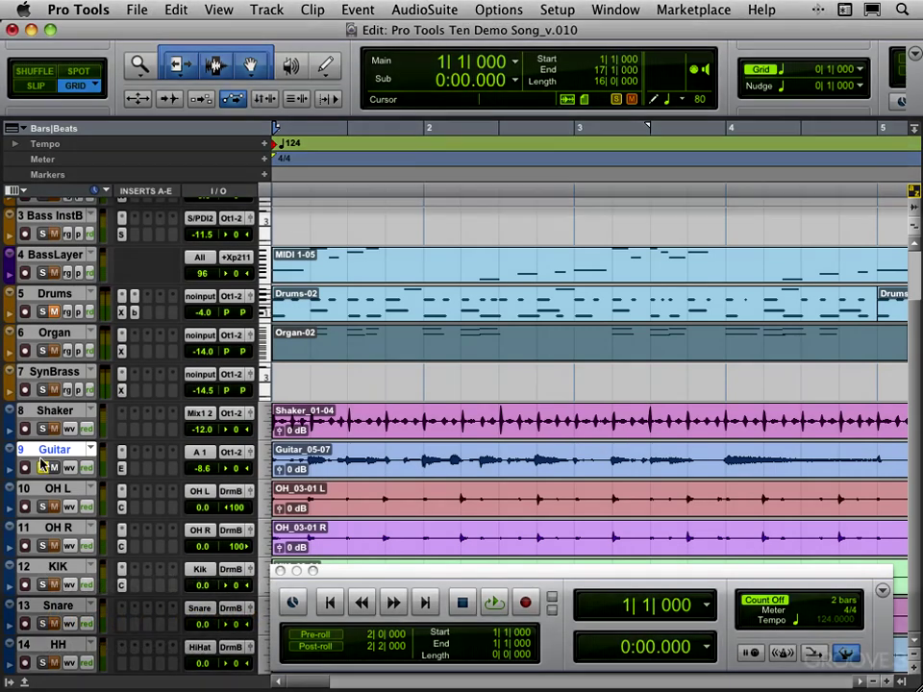
# Step: Solo the Guitar track, then start and cancel both a new and a duplicated Guitar playlist
pyautogui.click(42, 467)
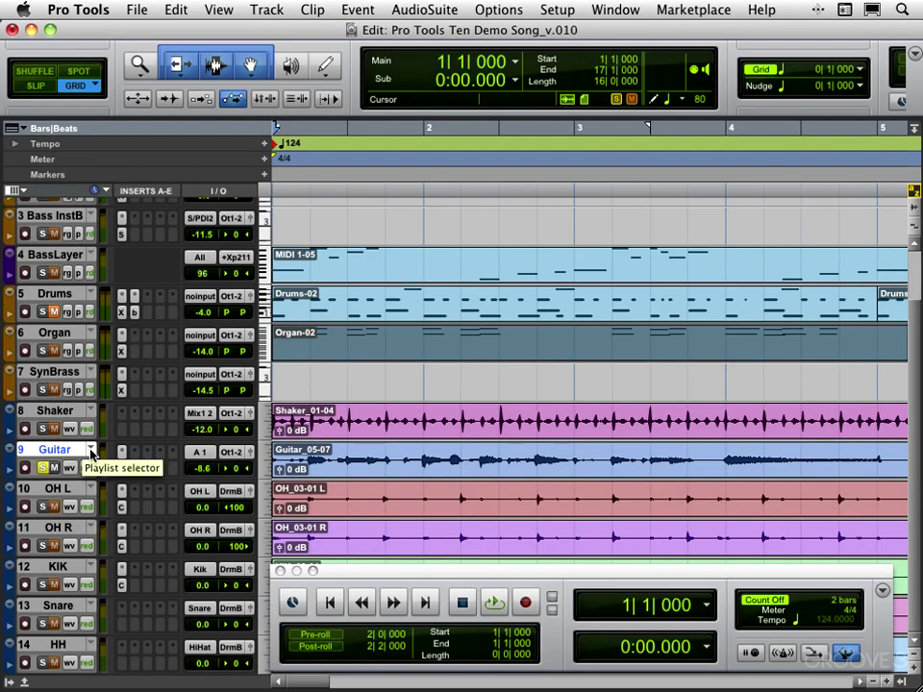
pyautogui.click(92, 452)
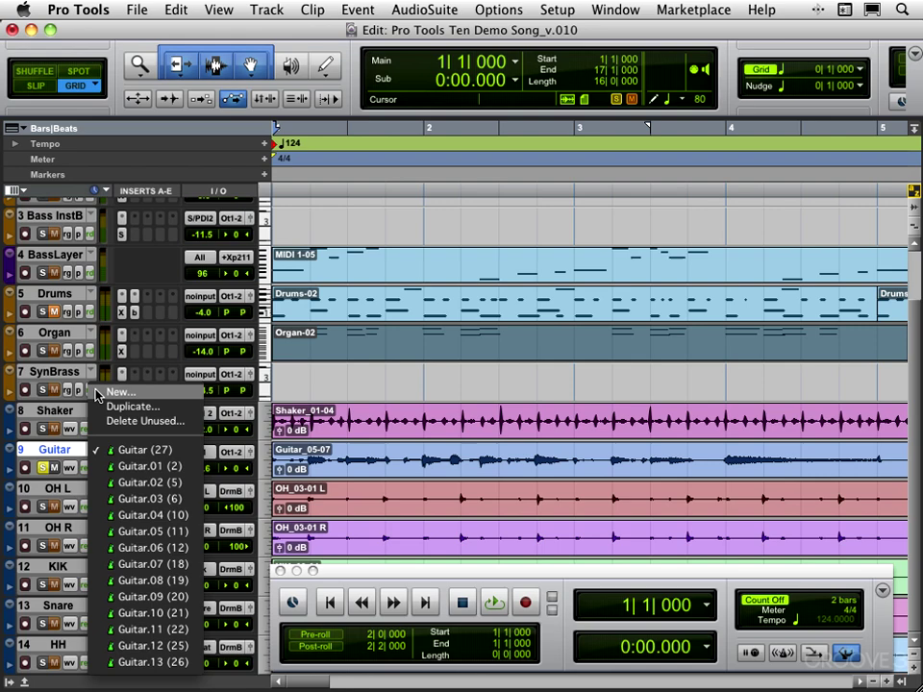
pyautogui.click(68, 447)
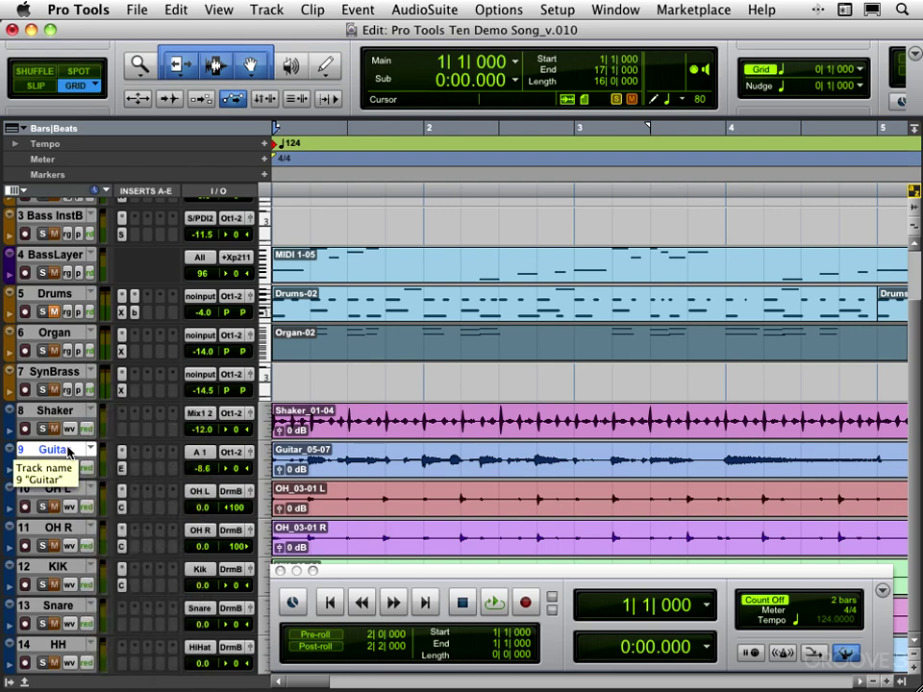
pyautogui.hotkey('ctrl', '\\')
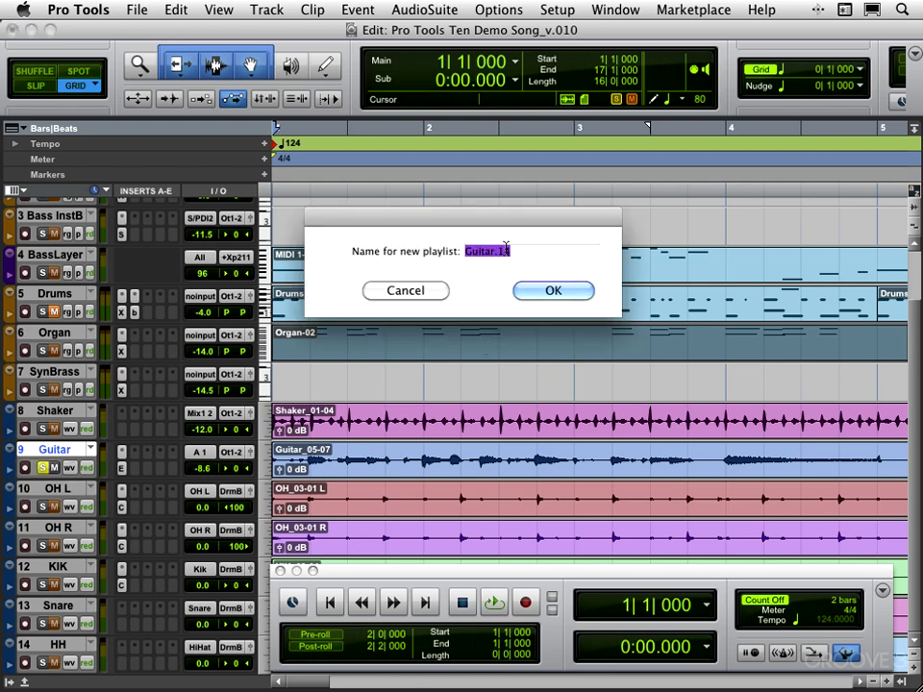
pyautogui.click(405, 290)
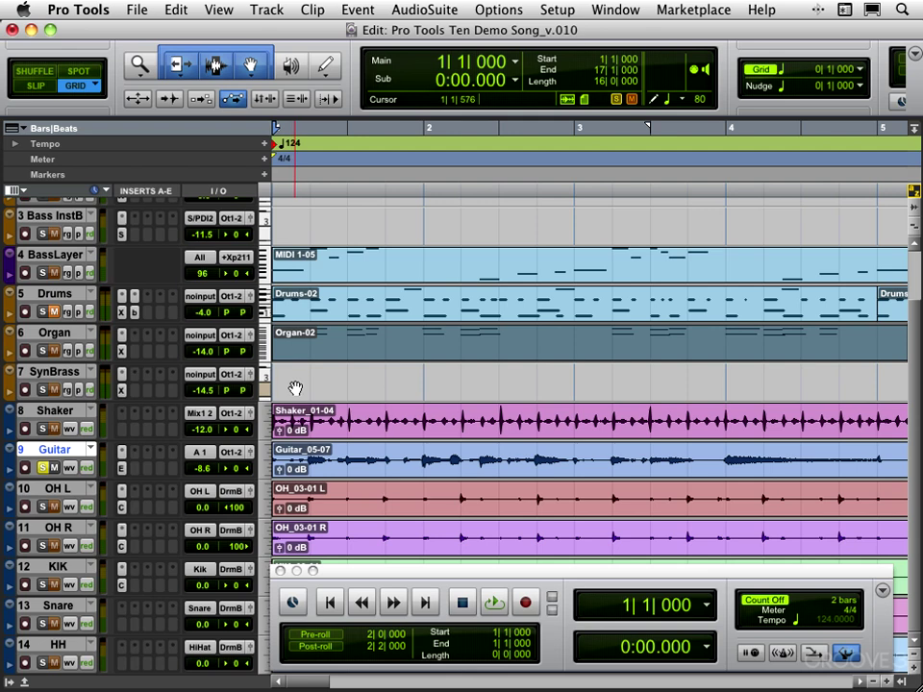
pyautogui.press('ctrl+super+backslash')
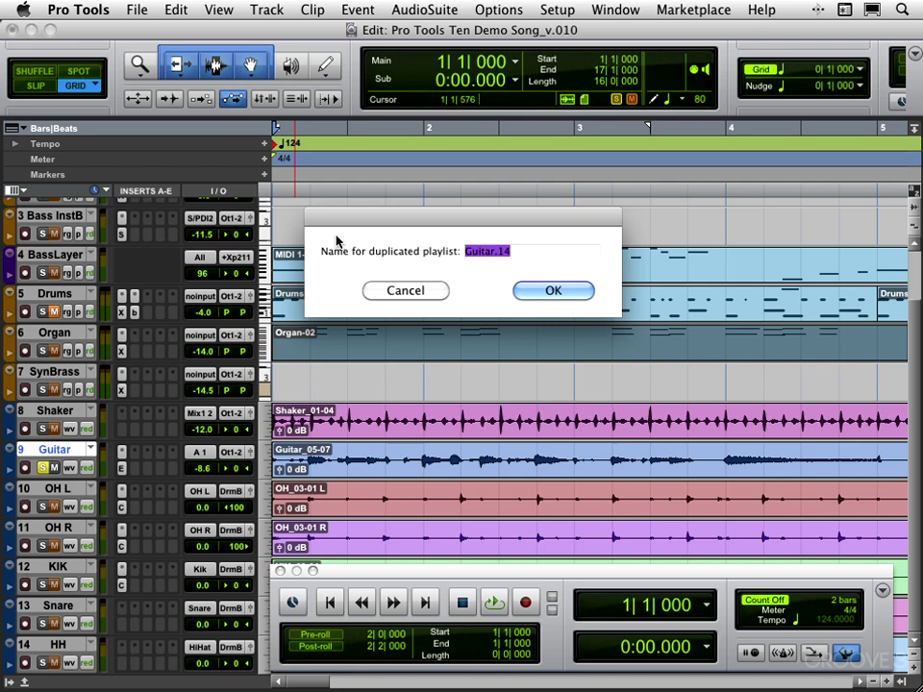
pyautogui.click(416, 298)
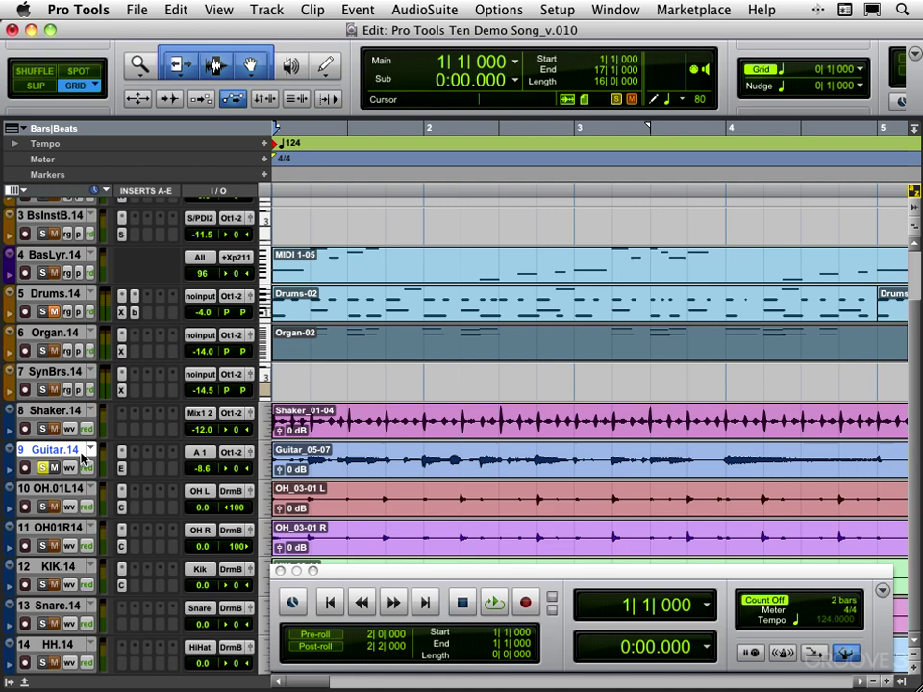
# Step: Browse the Guitar and Drums playlist lists without changing either playlist
pyautogui.click(92, 451)
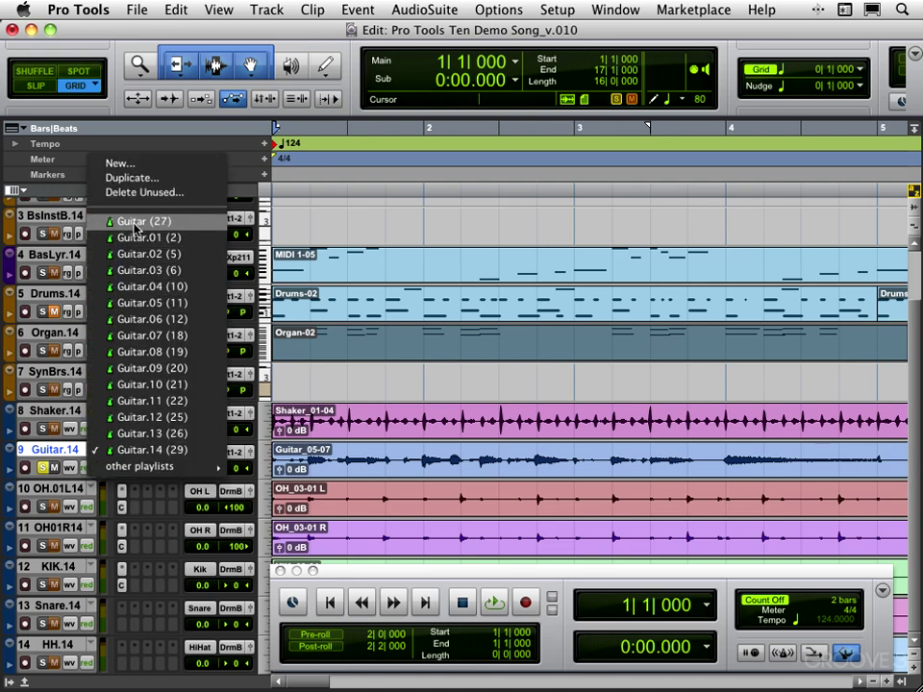
pyautogui.moveTo(143, 468)
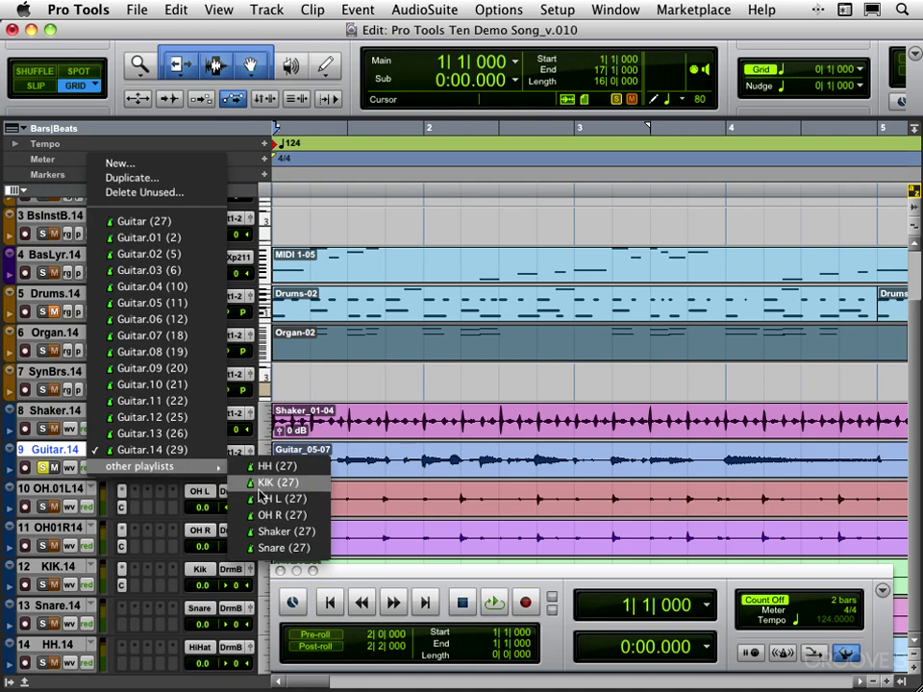
pyautogui.click(42, 461)
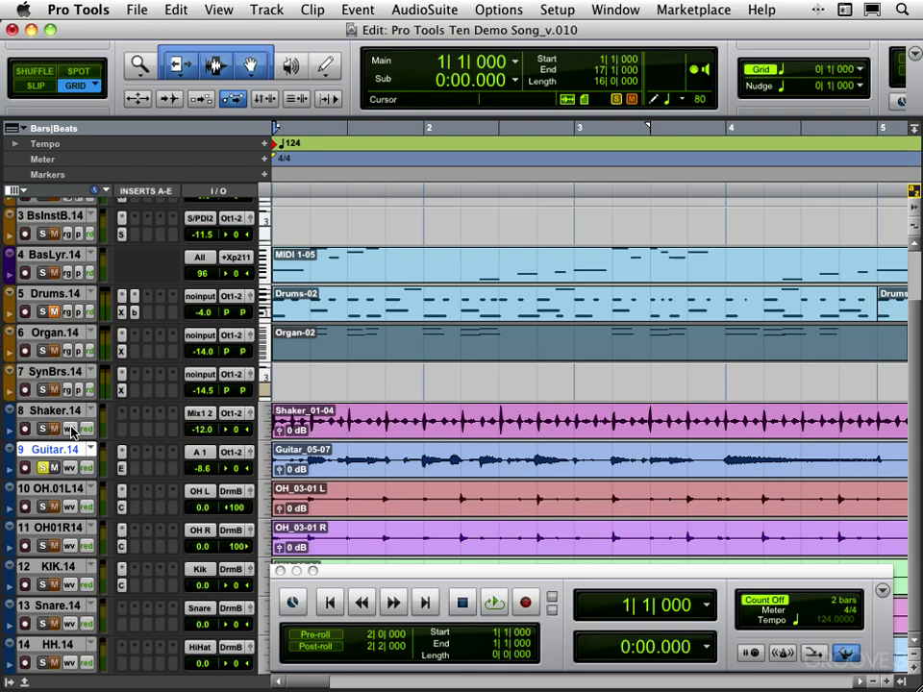
pyautogui.scroll(3, 58, 313)
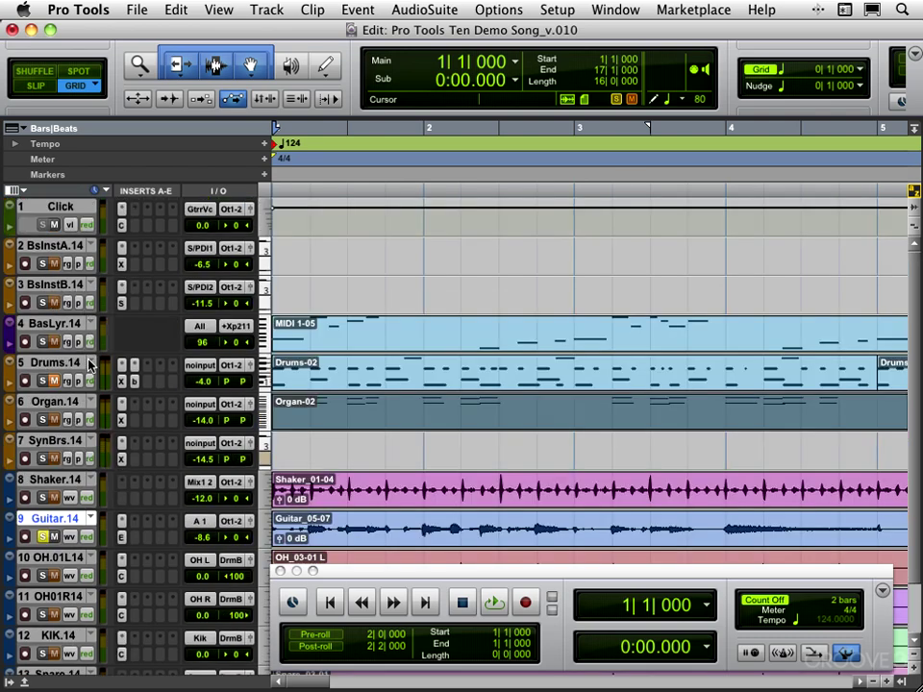
pyautogui.click(92, 363)
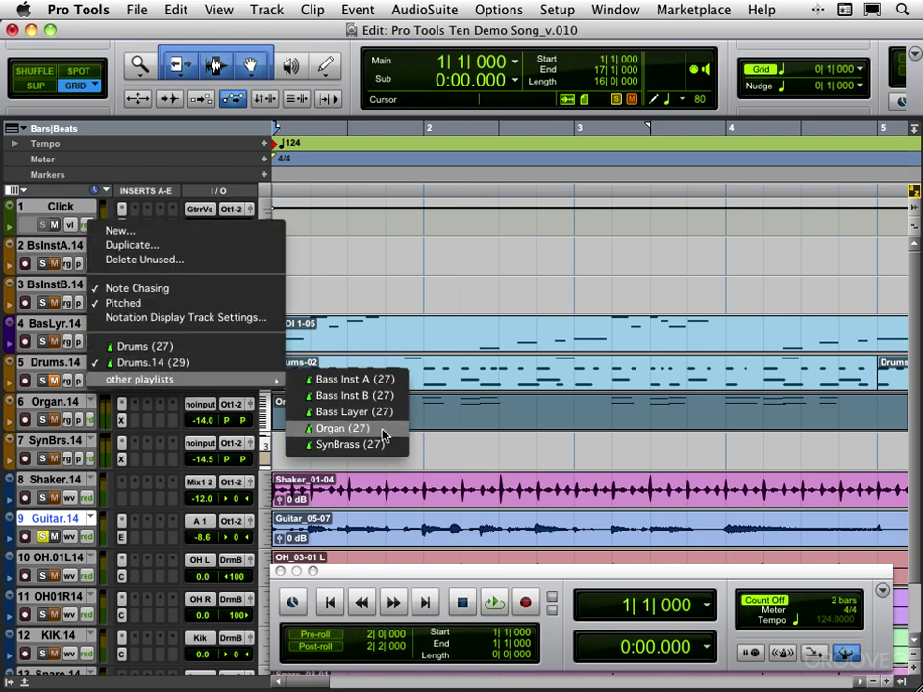
pyautogui.press('Escape')
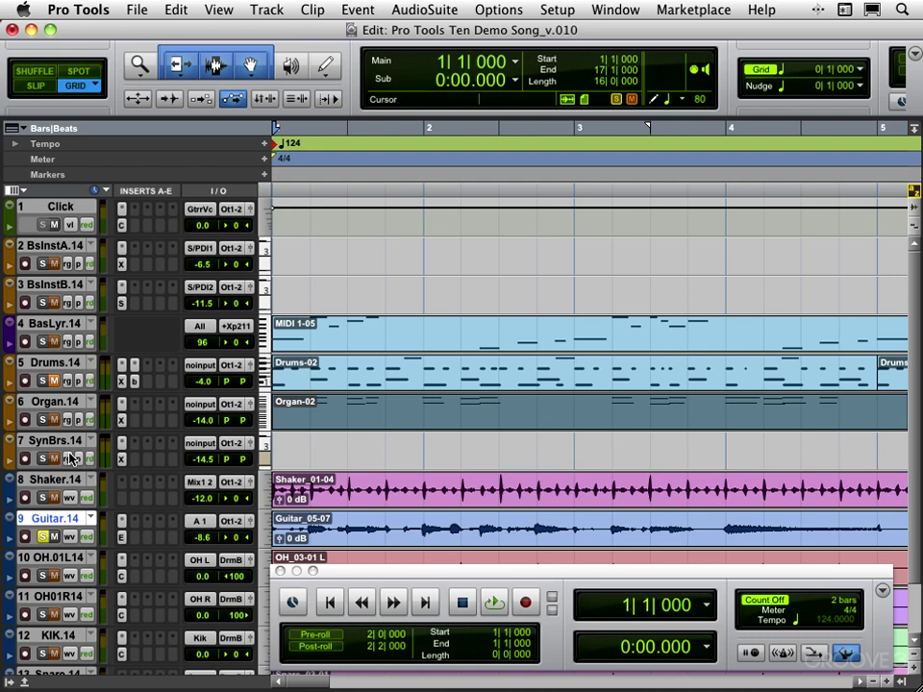
pyautogui.scroll(-2, 72, 464)
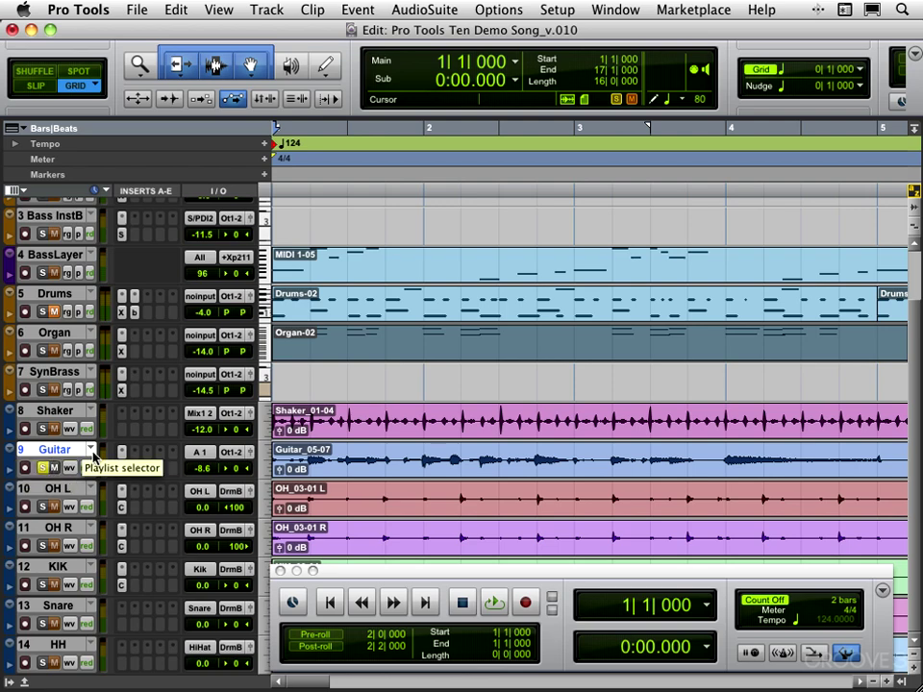
# Step: Switch the Guitar track to playlists view, listing Guitar.04 through Guitar.08 as lanes beneath it
pyautogui.click(94, 450)
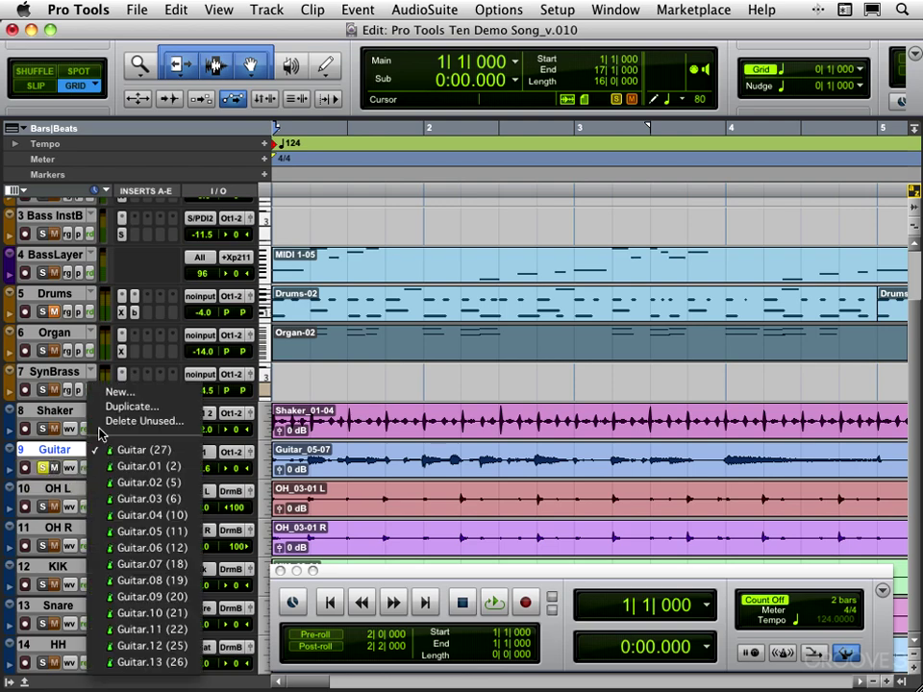
pyautogui.click(29, 452)
pyautogui.rightClick(52, 450)
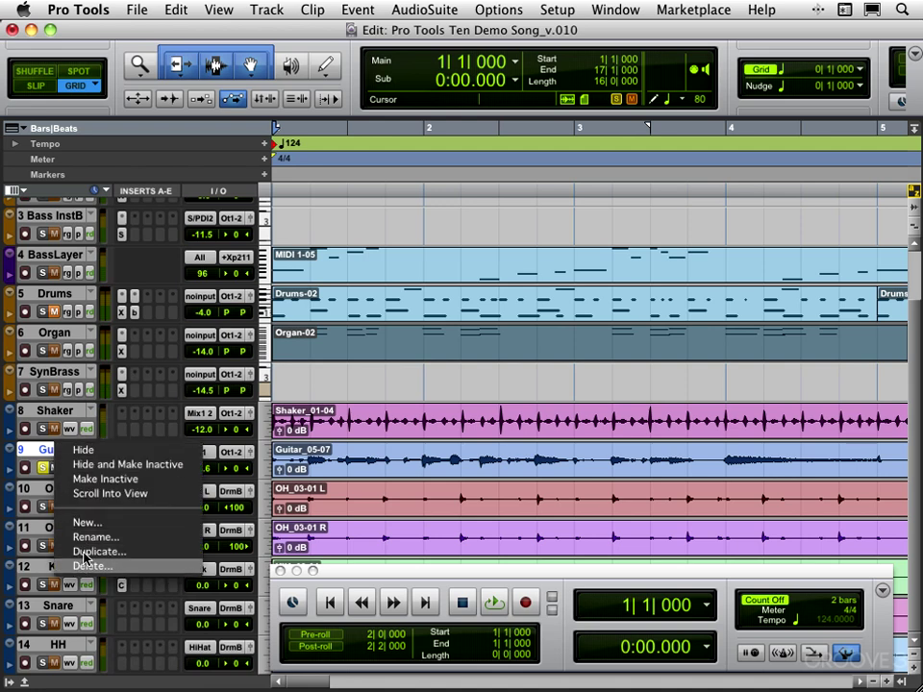
pyautogui.click(39, 453)
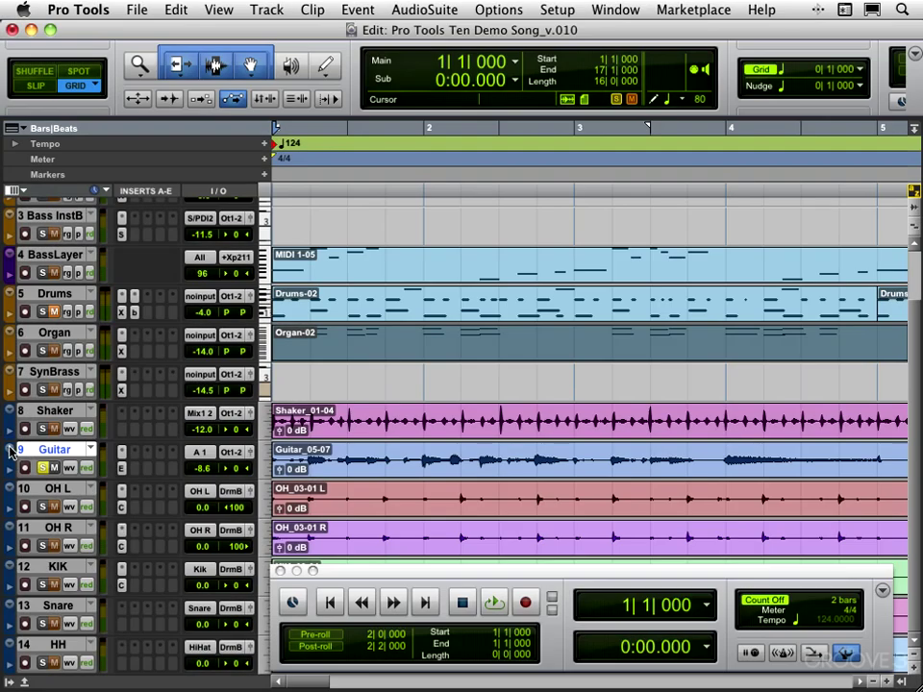
pyautogui.click(11, 452)
pyautogui.moveTo(25, 465)
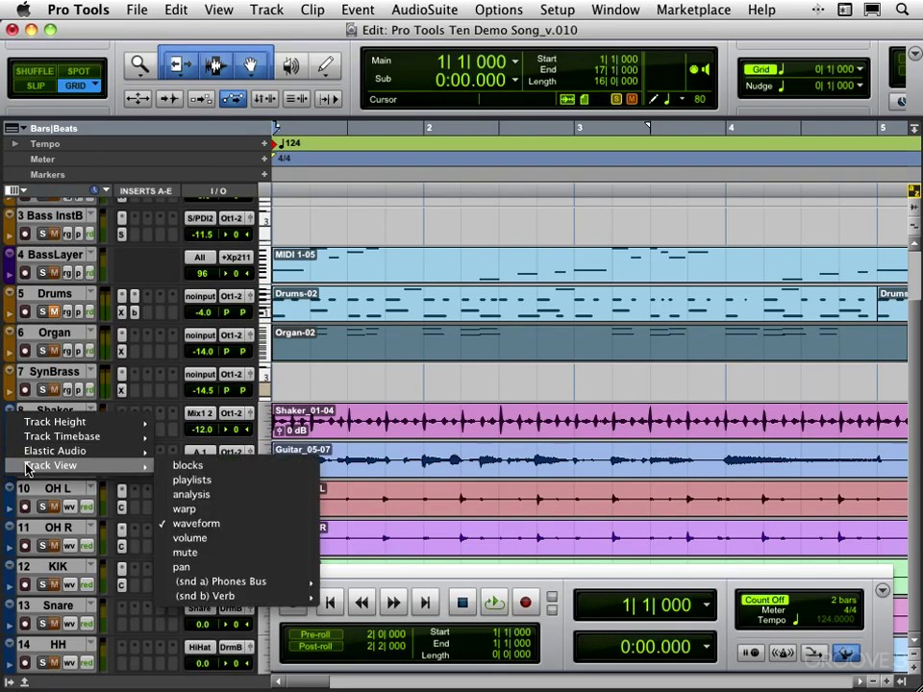
pyautogui.click(191, 479)
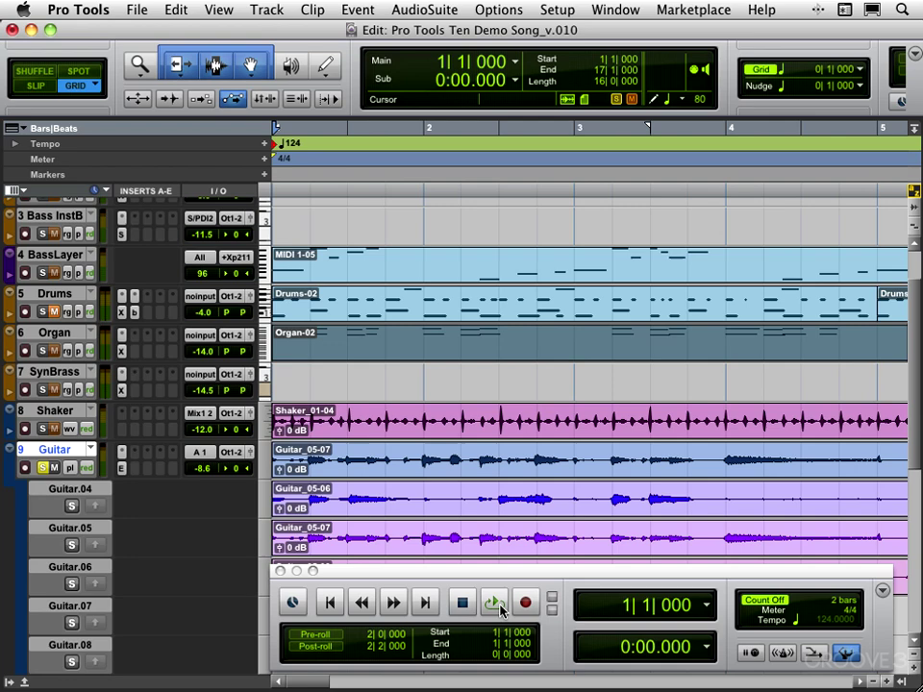
# Step: Close the Transport window, zoom out to bars 1–9 from the start, and refresh Guitar playlists view
pyautogui.click(280, 572)
pyautogui.scroll(-6, 177, 507)
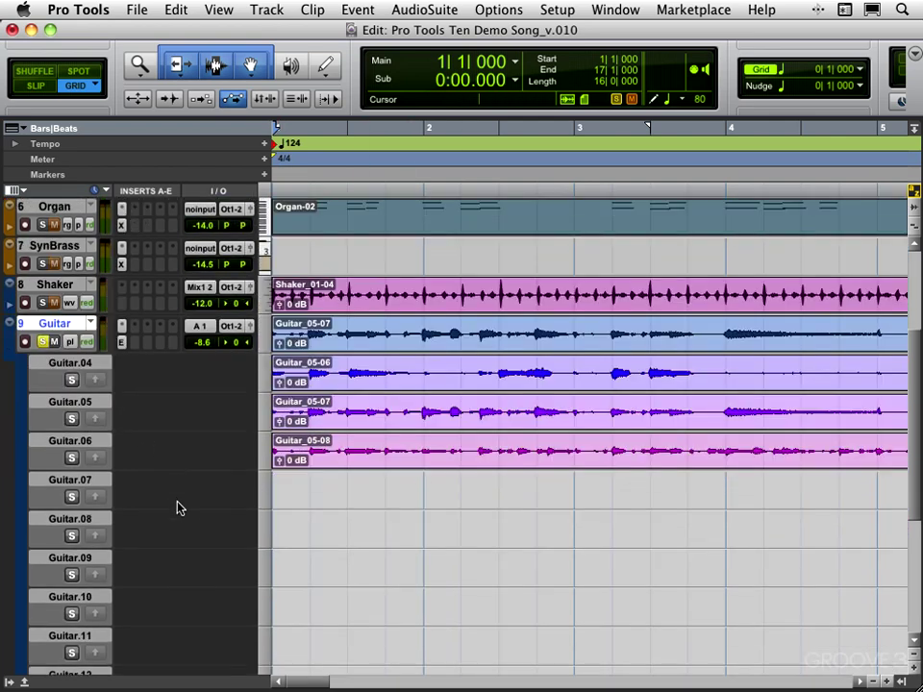
pyautogui.scroll(4, 169, 528)
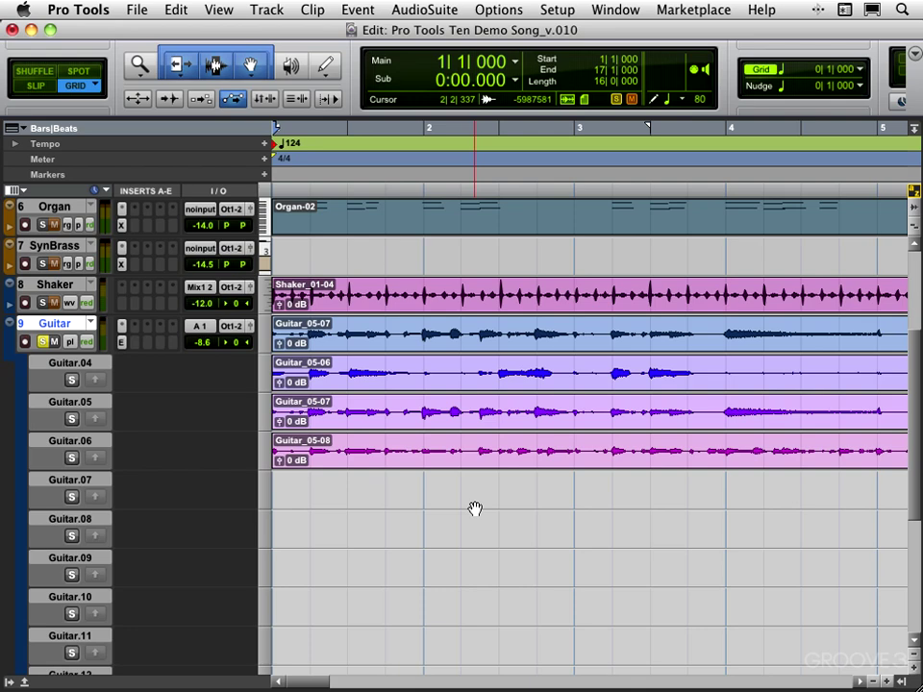
pyautogui.press('super+bracketleft')
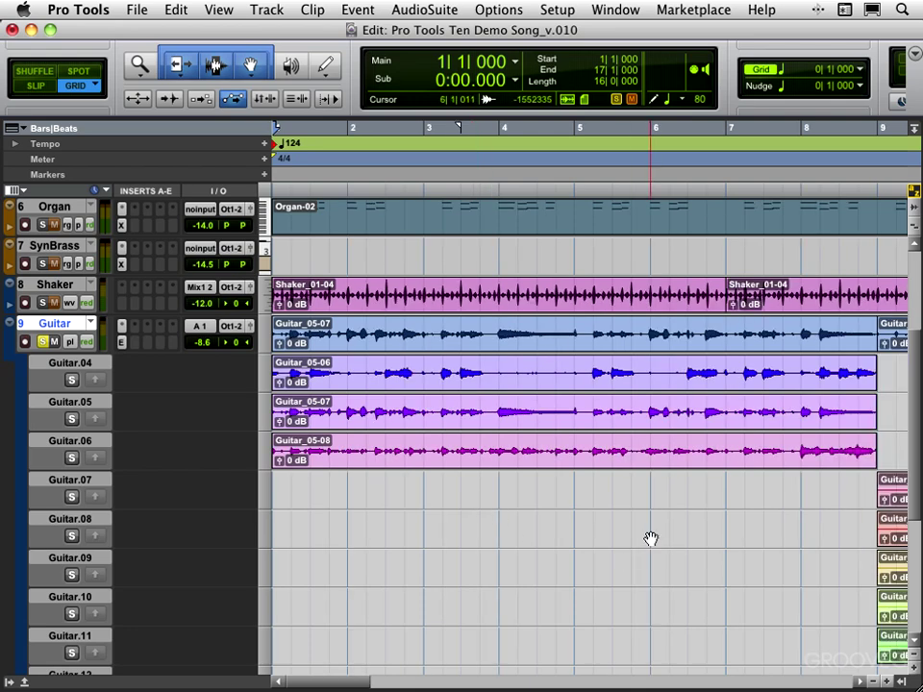
pyautogui.hscroll(10, 651, 539)
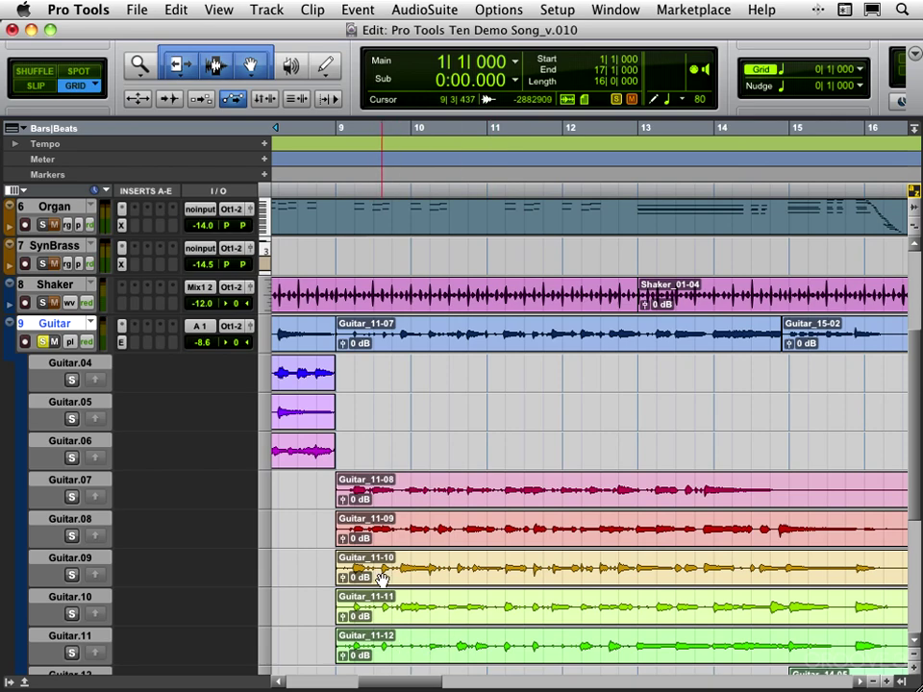
pyautogui.press('Return')
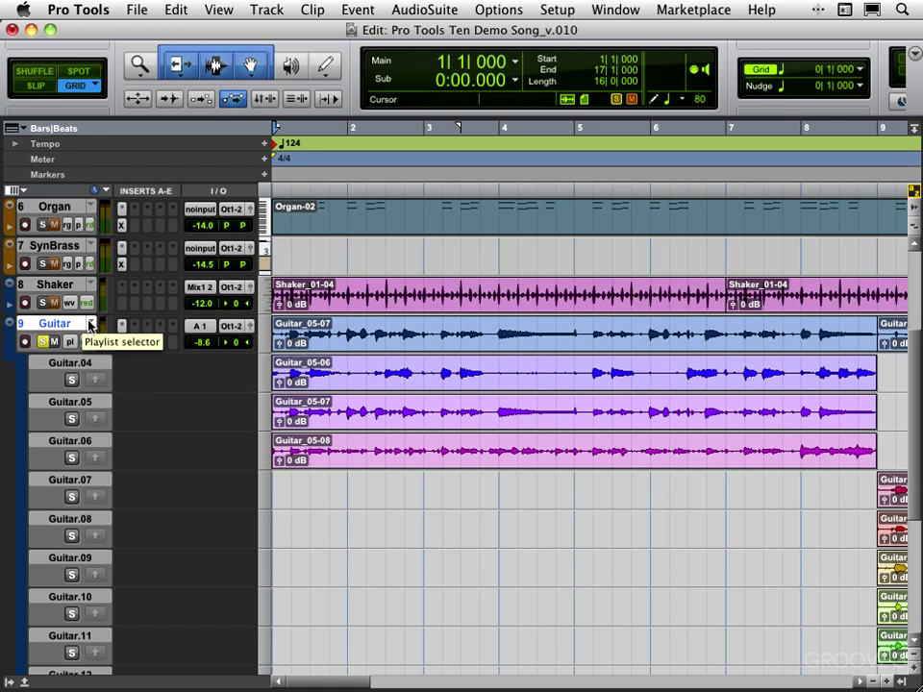
pyautogui.hotkey('ctrl', '-')
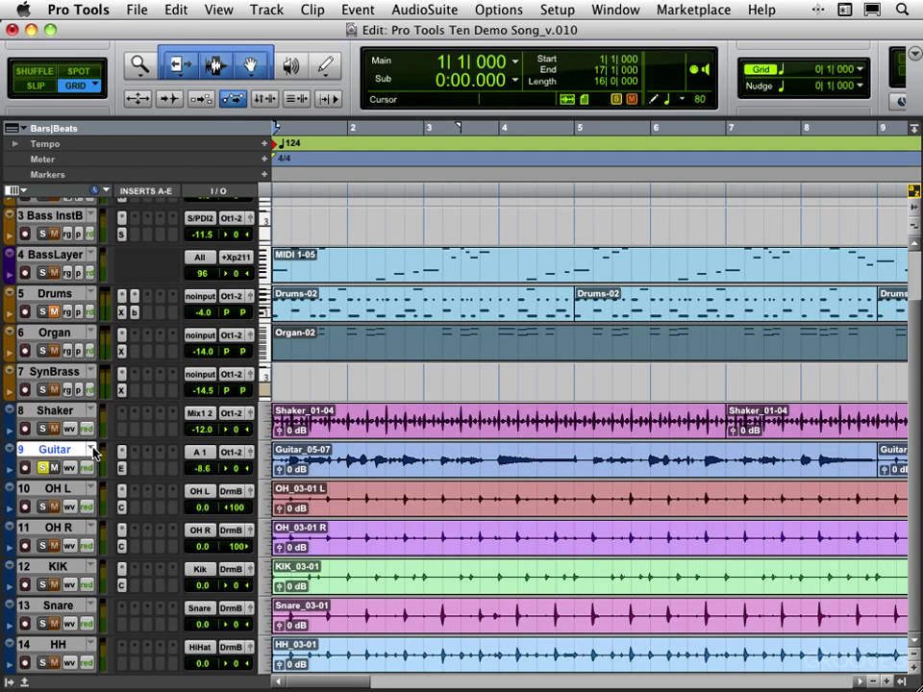
pyautogui.hotkey('ctrl', '-')
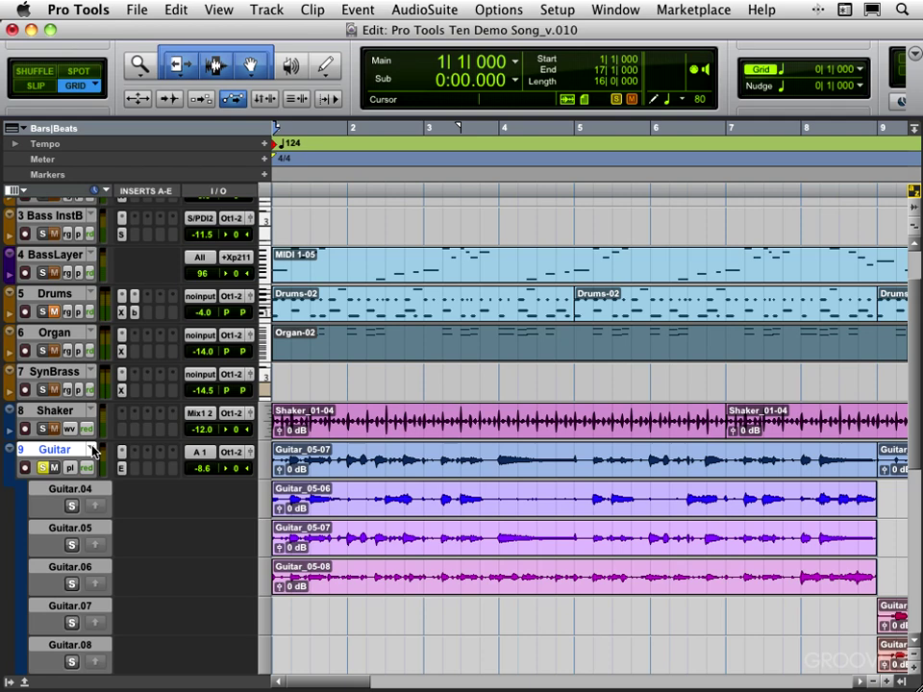
# Step: Play back while soloing take lanes Guitar.04, Guitar.05, then Guitar.06 in turn
pyautogui.click(72, 507)
pyautogui.press('space')
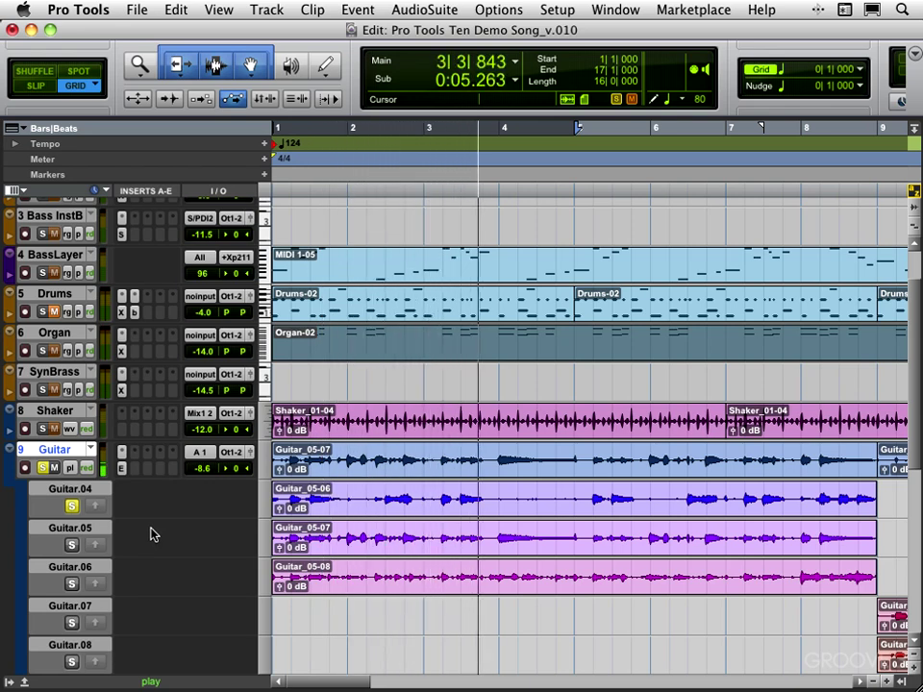
pyautogui.click(71, 545)
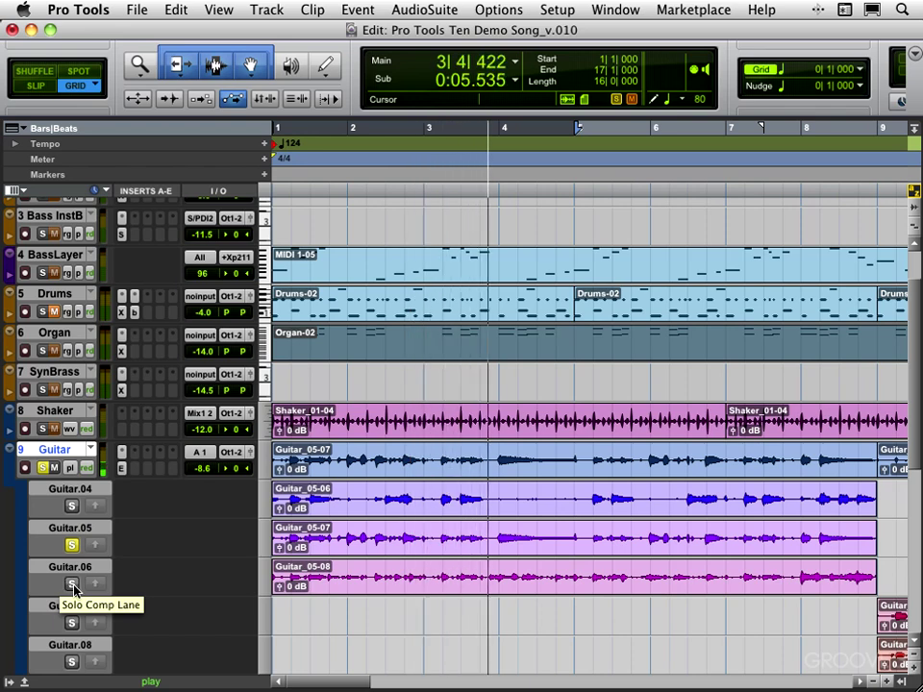
pyautogui.click(72, 586)
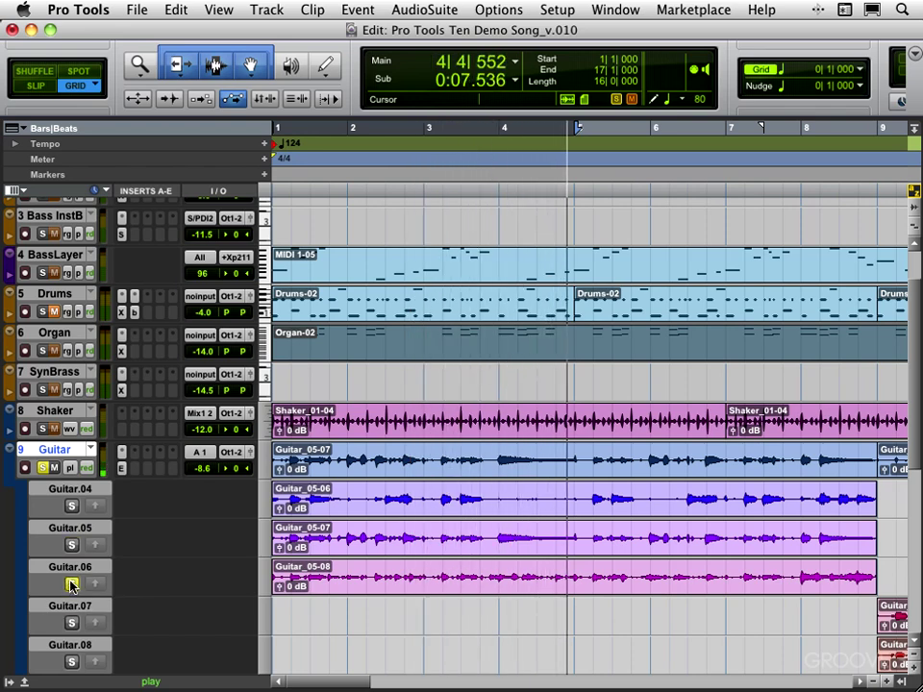
pyautogui.press('space')
pyautogui.press('space')
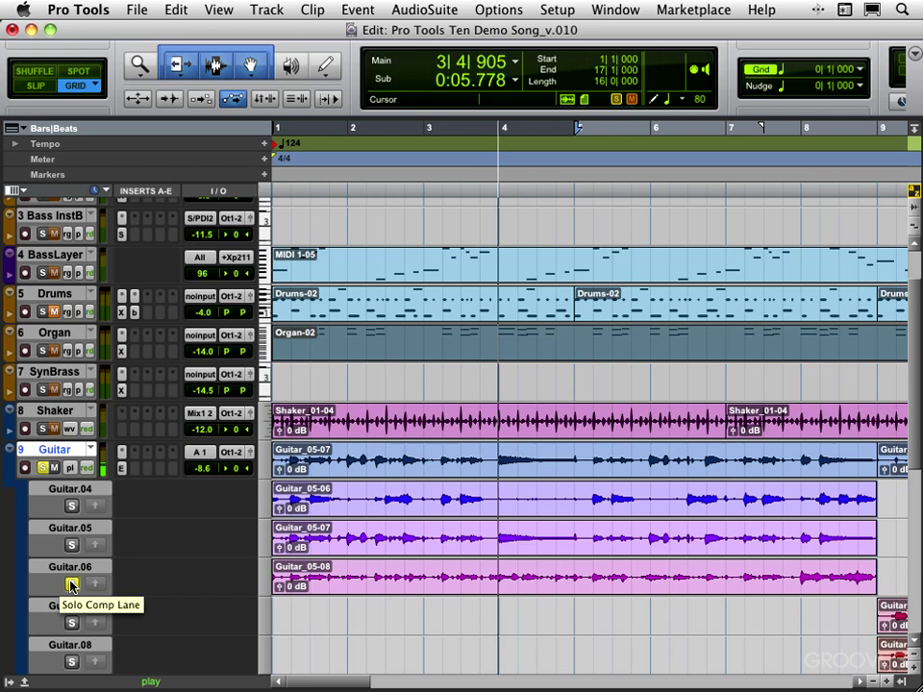
# Step: Stop playback, deselect leaving insertion at bar 2, and move the lane solo to Guitar.05
pyautogui.press('space')
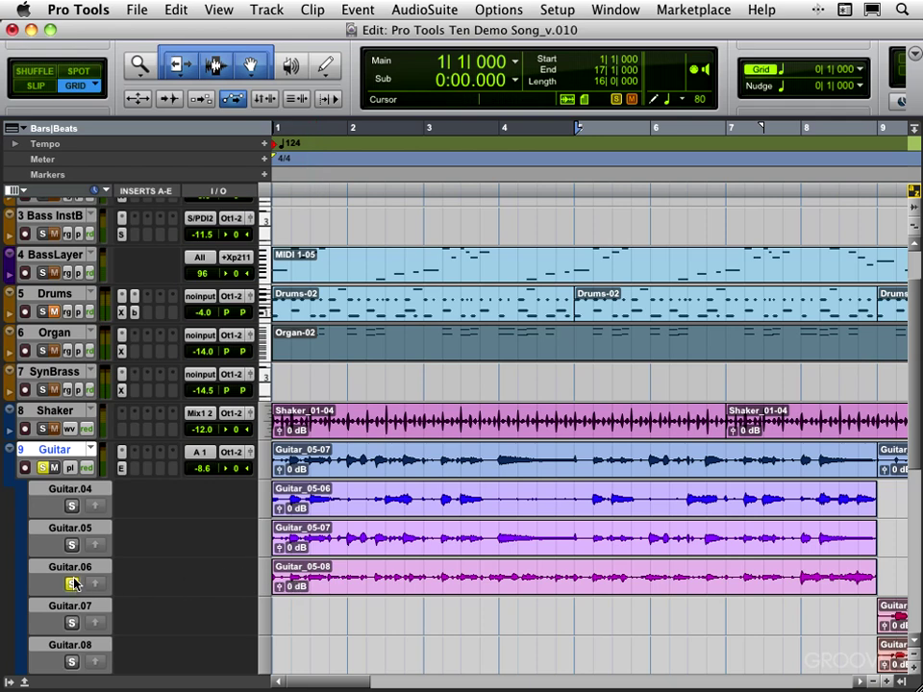
pyautogui.click(344, 575)
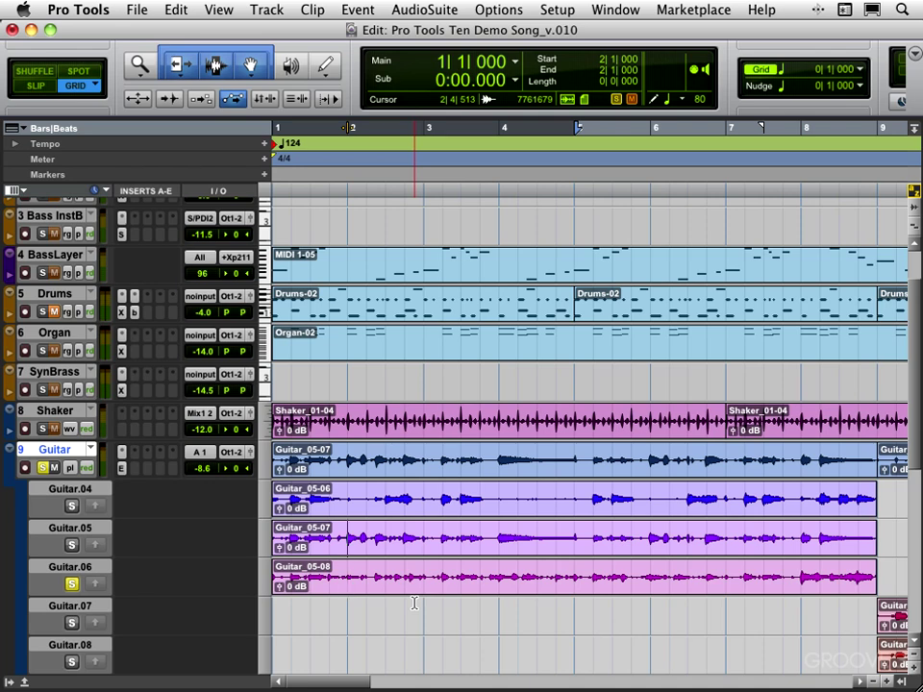
pyautogui.press('p')
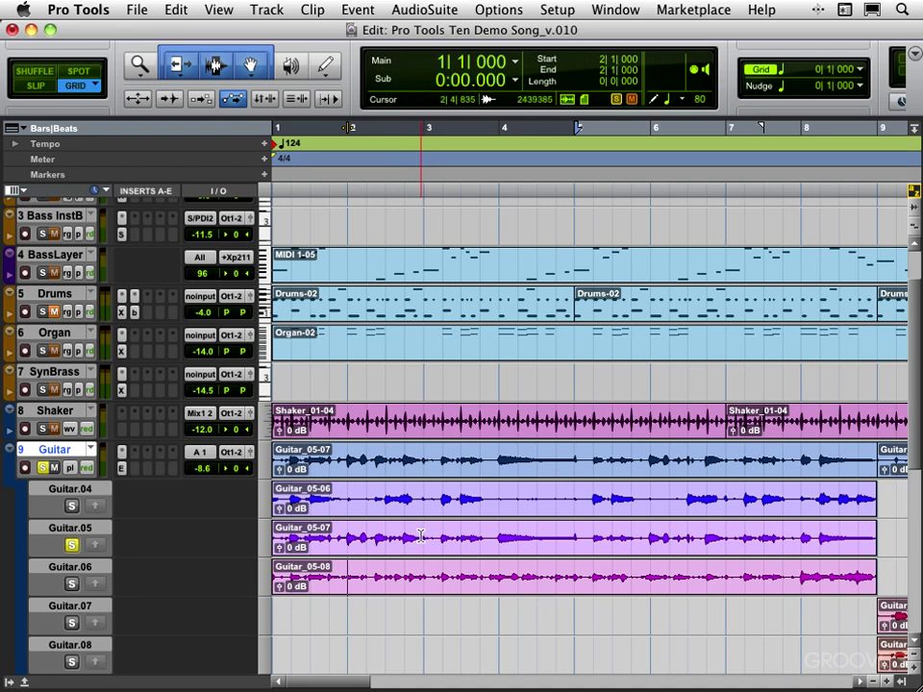
# Step: Copy bars 1–3 of Guitar_05-07 to the main playlist via Edit > Copy Selection to
pyautogui.moveTo(420, 536); pyautogui.dragTo(275, 537)
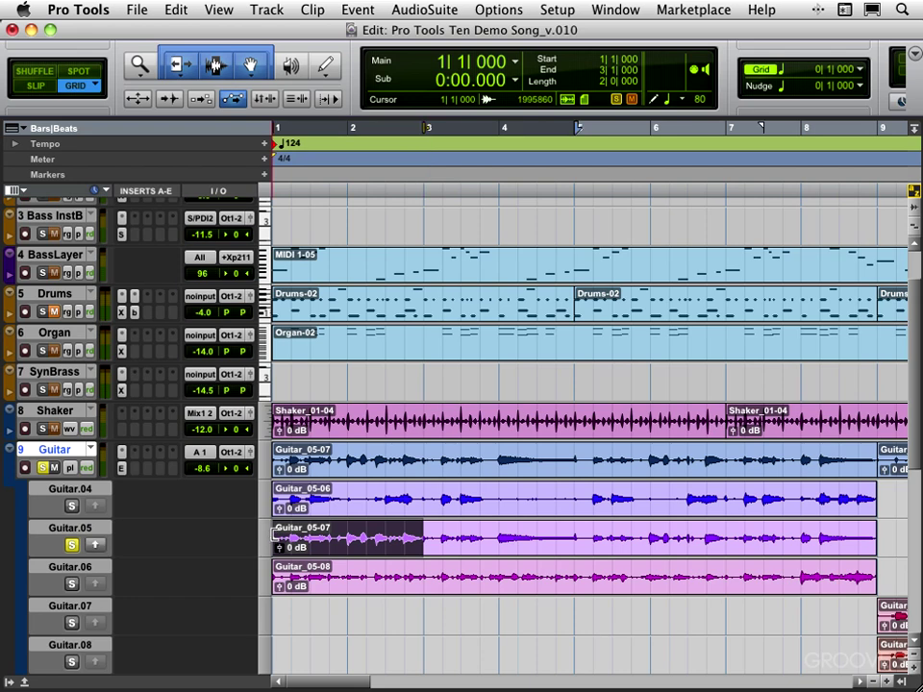
pyautogui.click(177, 11)
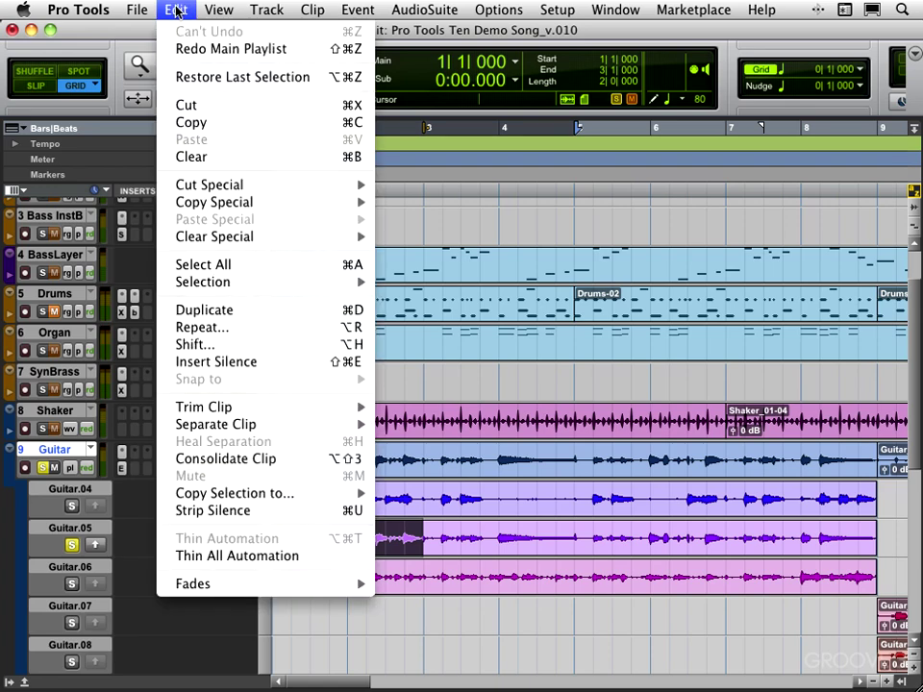
pyautogui.moveTo(315, 494)
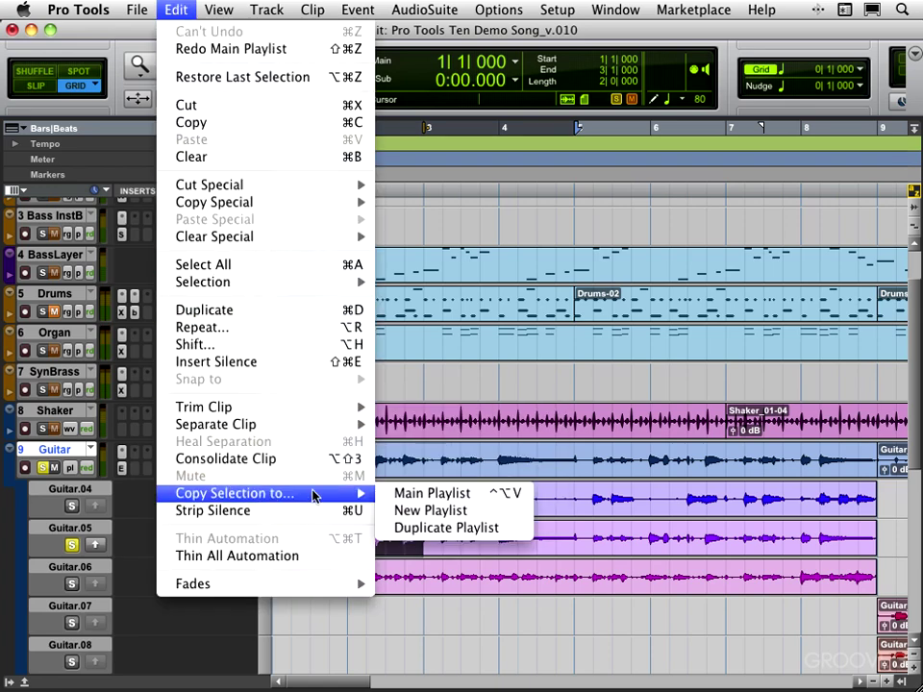
pyautogui.click(442, 495)
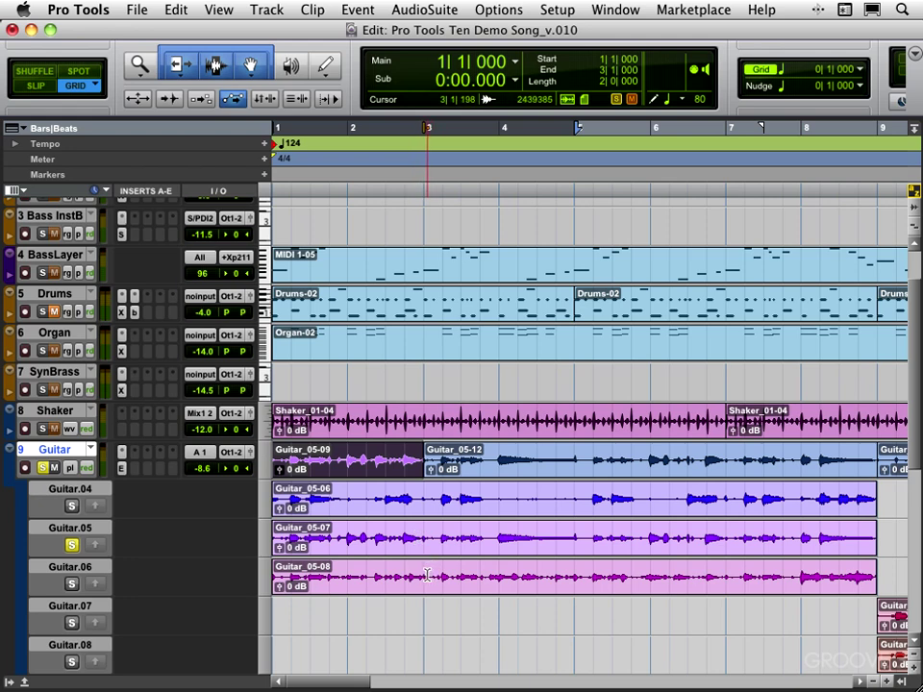
# Step: Copy bars 3–5 of the Guitar_05-08 take to the main playlist from the right-click menu
pyautogui.moveTo(430, 574); pyautogui.dragTo(570, 578)
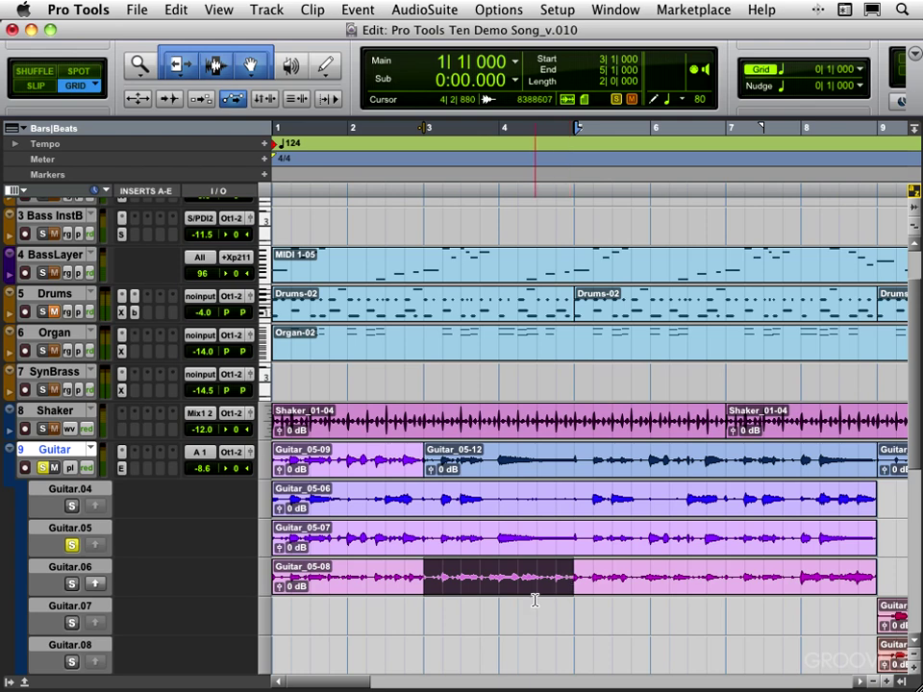
pyautogui.rightClick(501, 570)
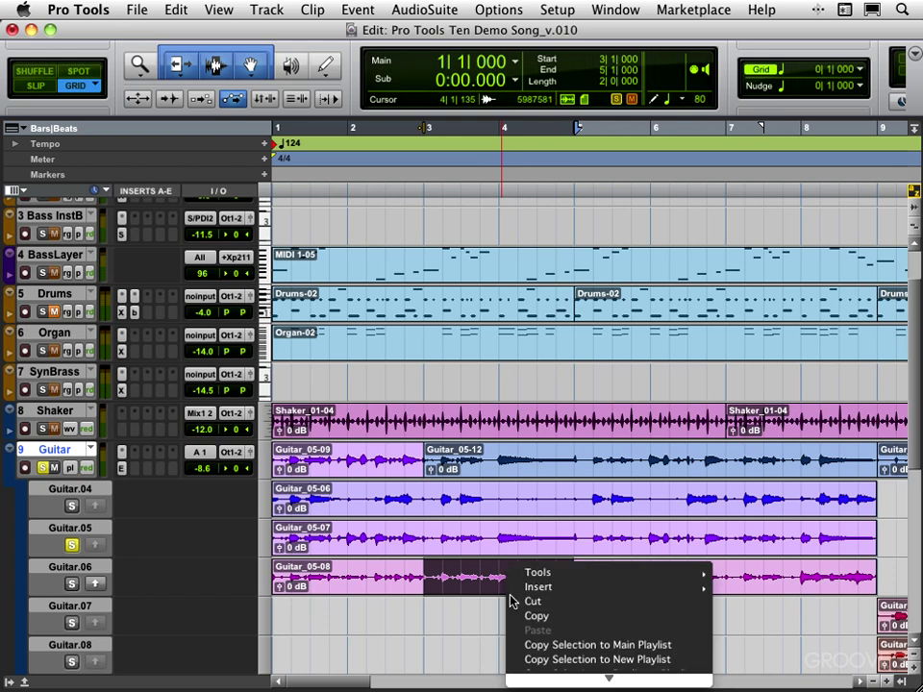
pyautogui.scroll(-5, 512, 601)
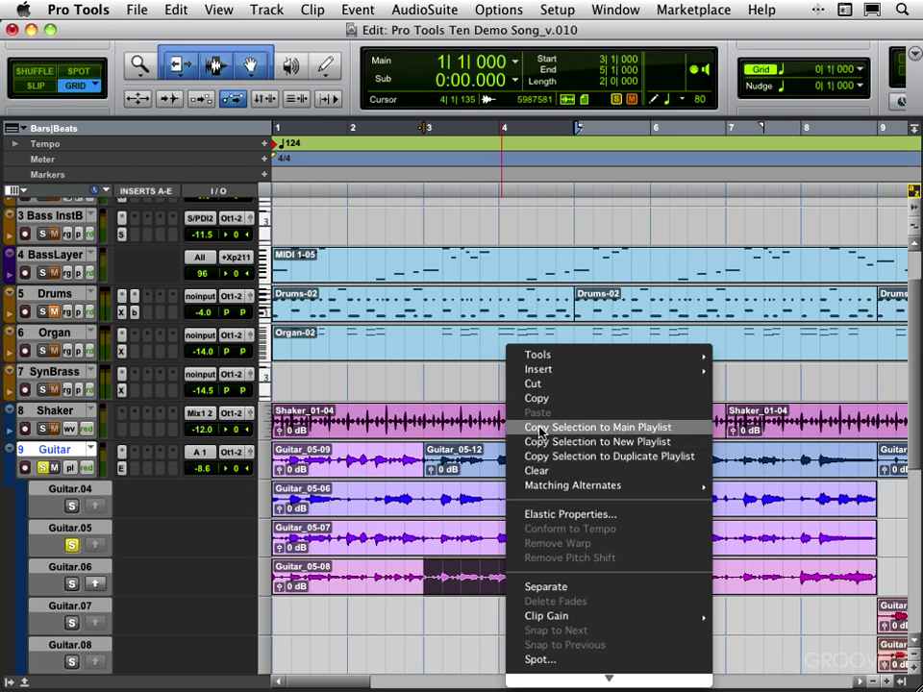
pyautogui.click(541, 428)
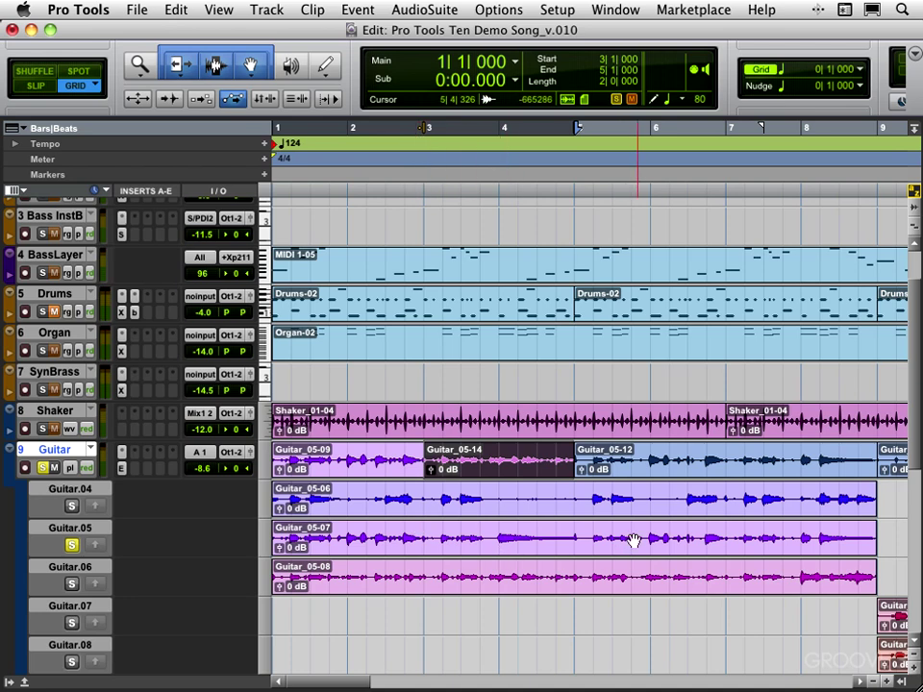
# Step: Set the ruler's loop range to bars 5–9, then deselect leaving insertion at bar 6
pyautogui.moveTo(634, 541); pyautogui.dragTo(706, 541)
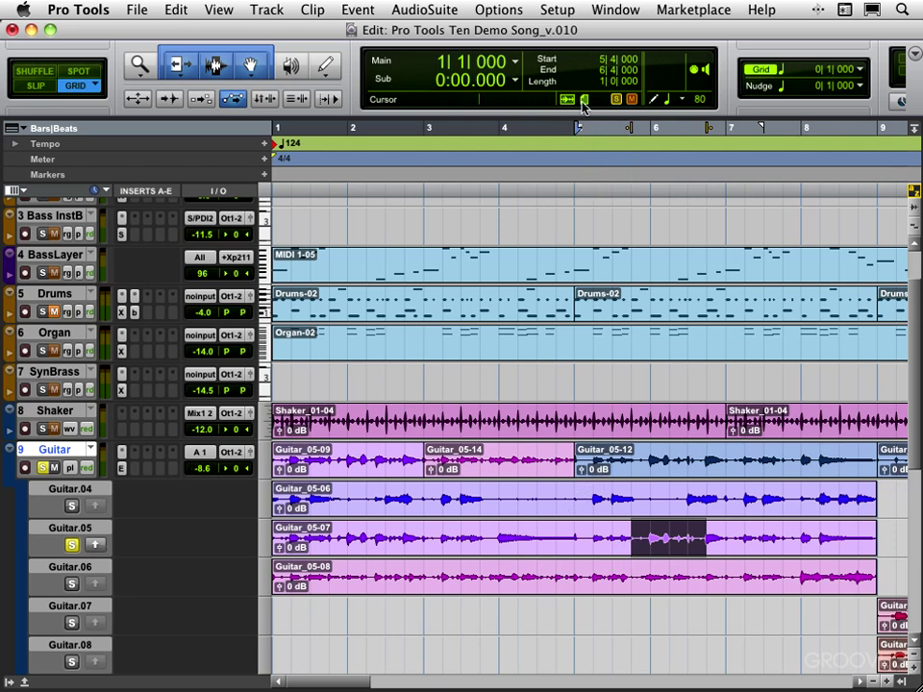
pyautogui.click(593, 129)
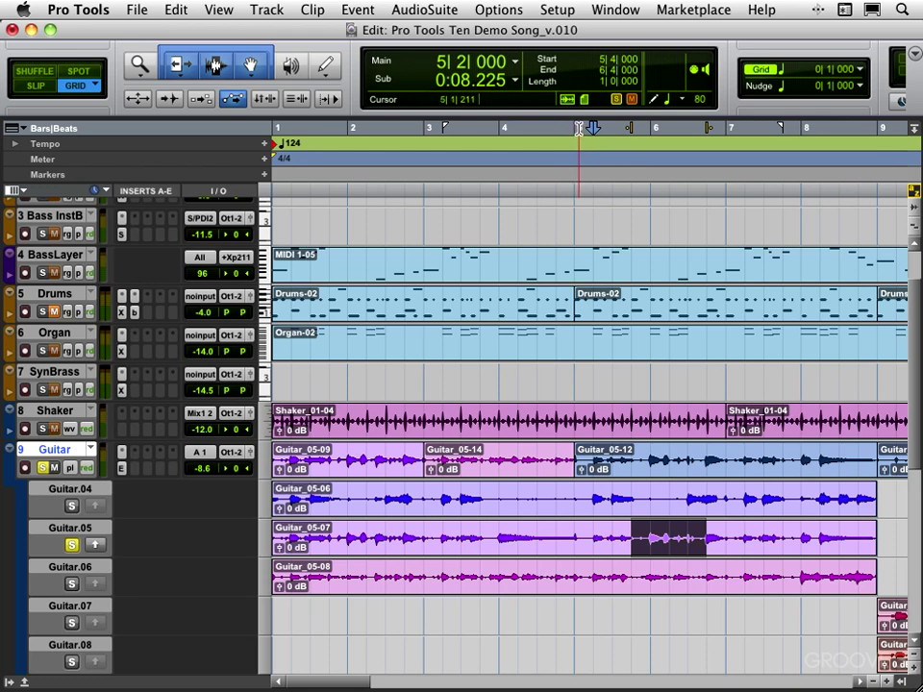
pyautogui.click(579, 127)
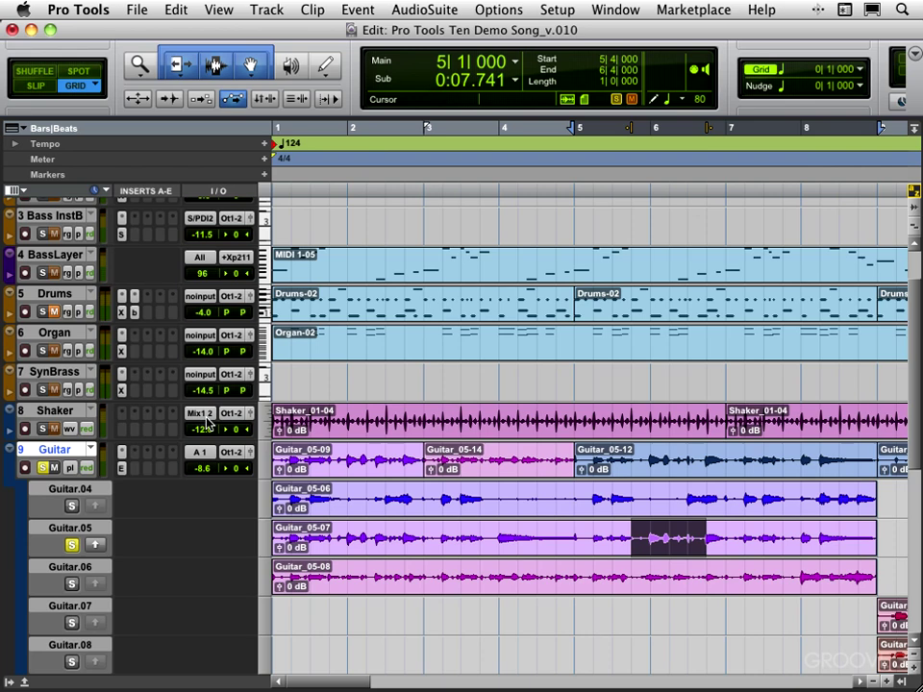
pyautogui.click(657, 532)
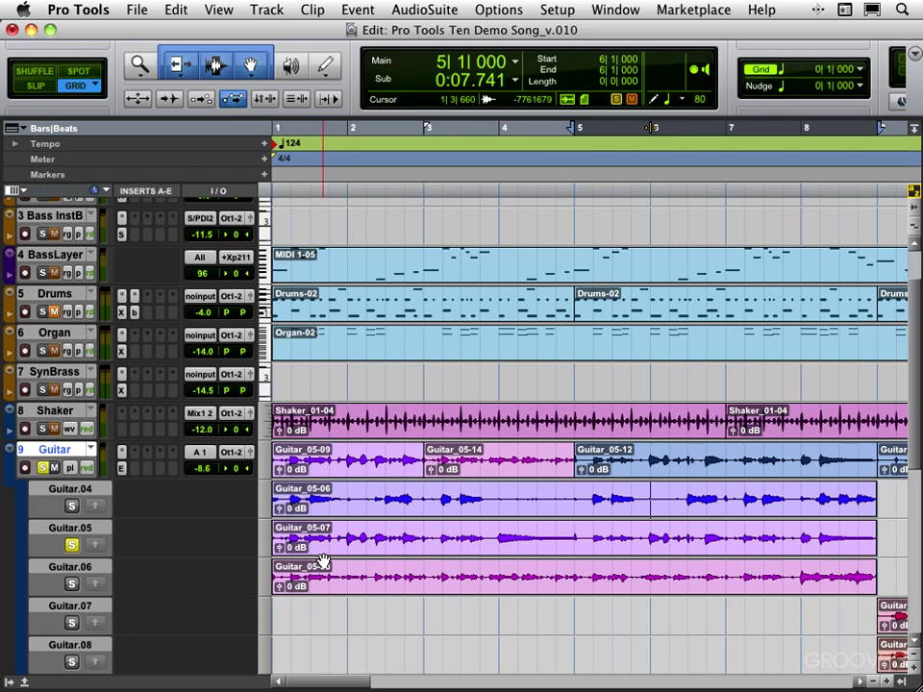
# Step: Loop bars 5–9, soloing Guitar.04 first and then stepping the solo to Guitar.06
pyautogui.hotkey('ctrl', 'shift', 'Up')
pyautogui.press('space')
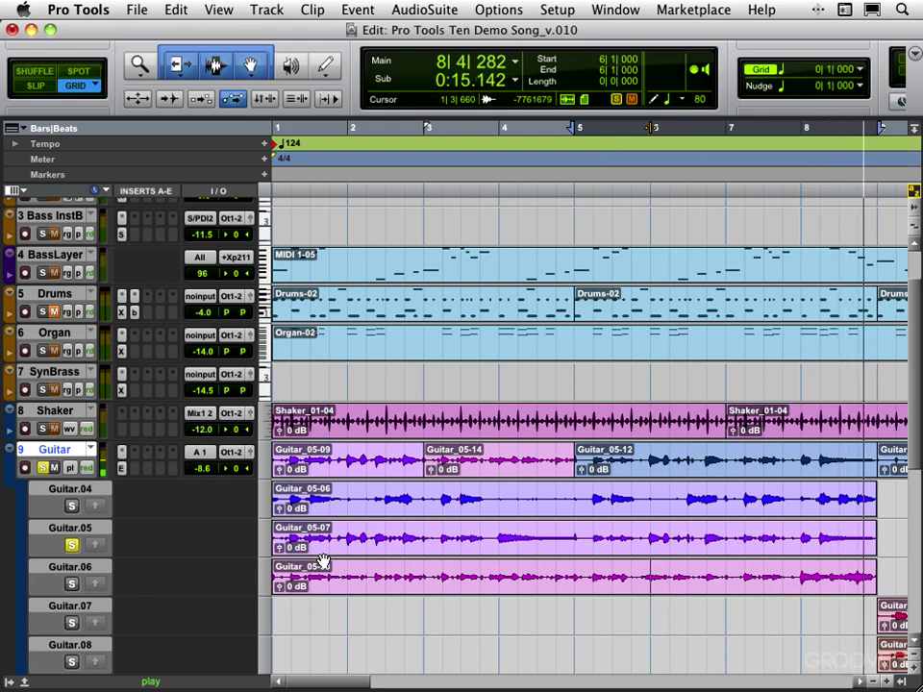
pyautogui.hotkey('shift', 's')
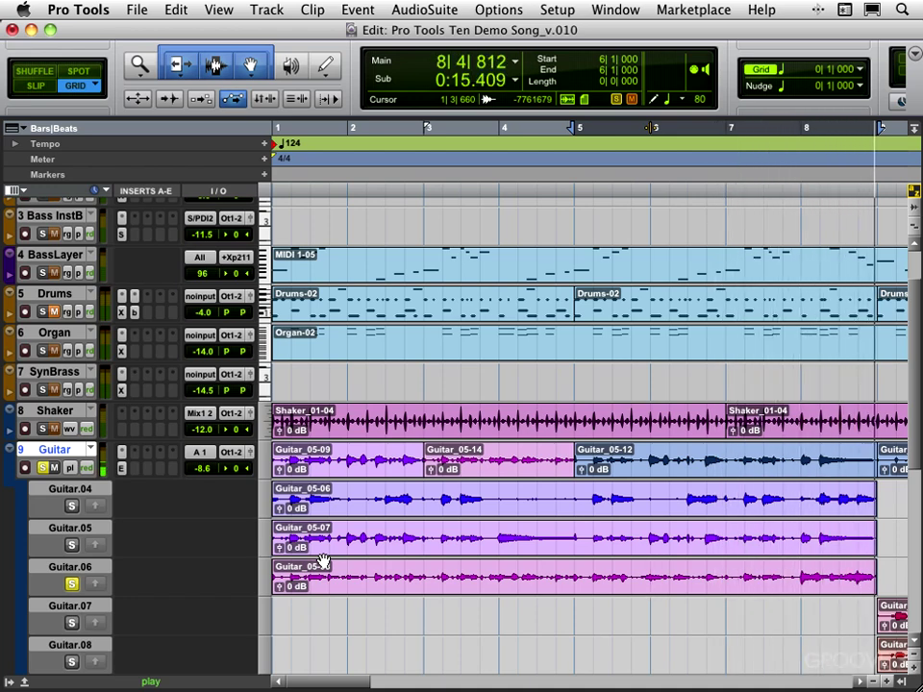
# Step: Stop playback and copy bars 5–7 of the Guitar.06 take to the main playlist
pyautogui.press('space')
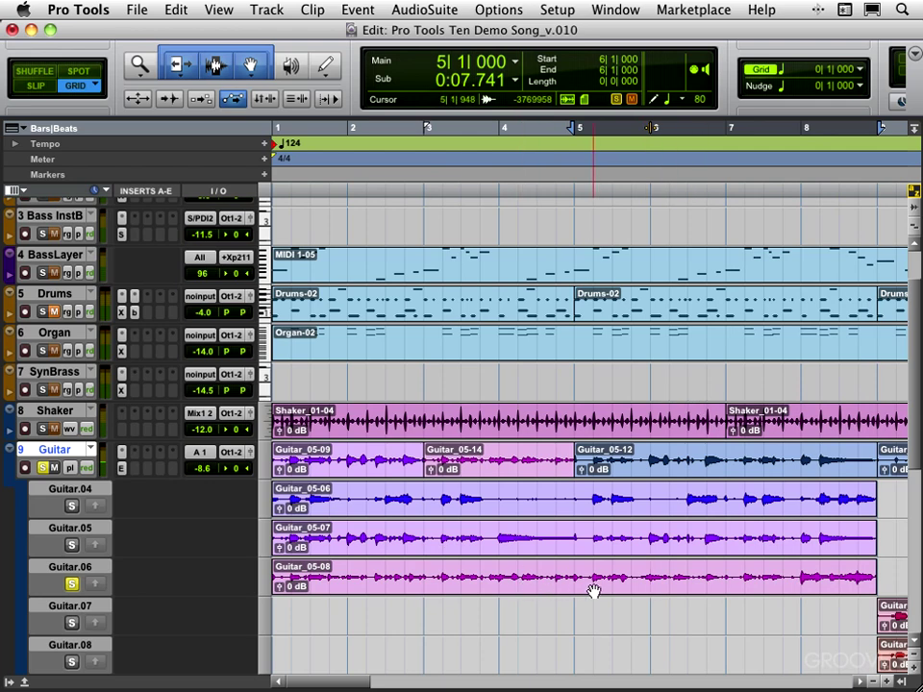
pyautogui.moveTo(593, 590); pyautogui.dragTo(726, 592)
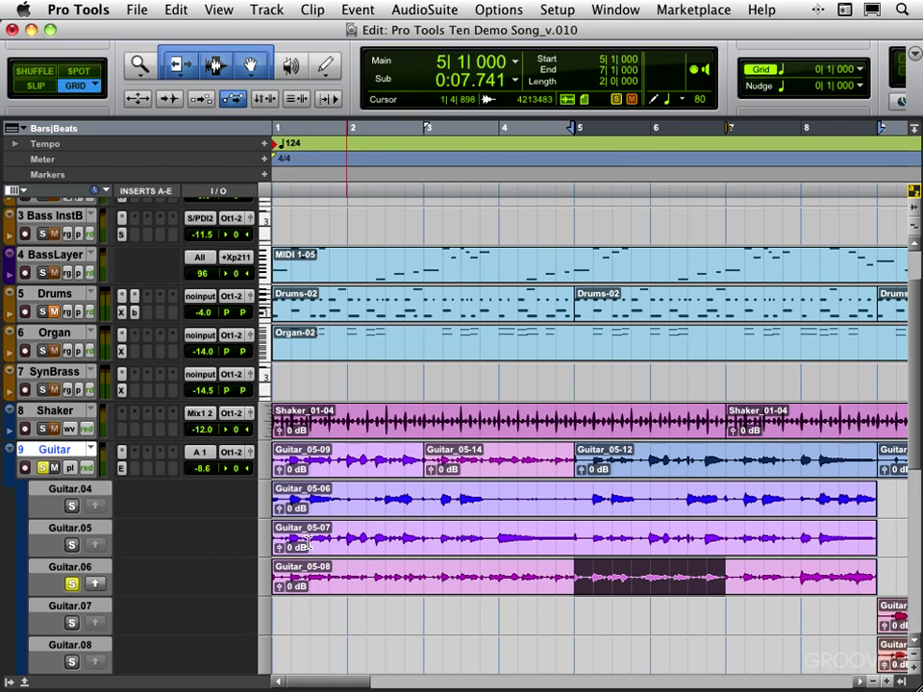
pyautogui.click(96, 584)
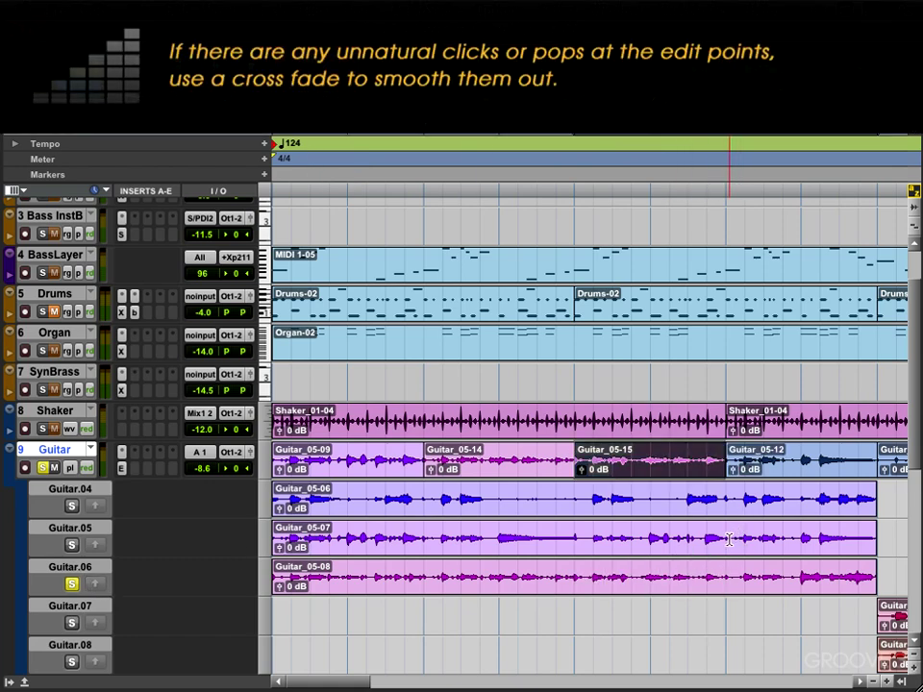
# Step: Copy bars 7–9 of the Guitar.05 take to the main playlist and return to bar 1
pyautogui.moveTo(727, 540); pyautogui.dragTo(875, 541)
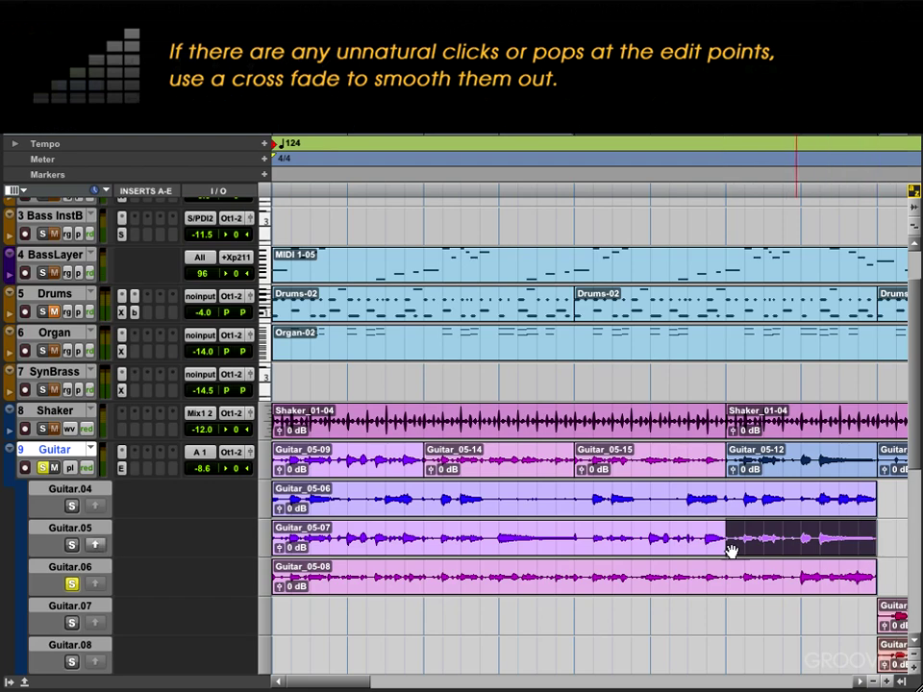
pyautogui.click(97, 545)
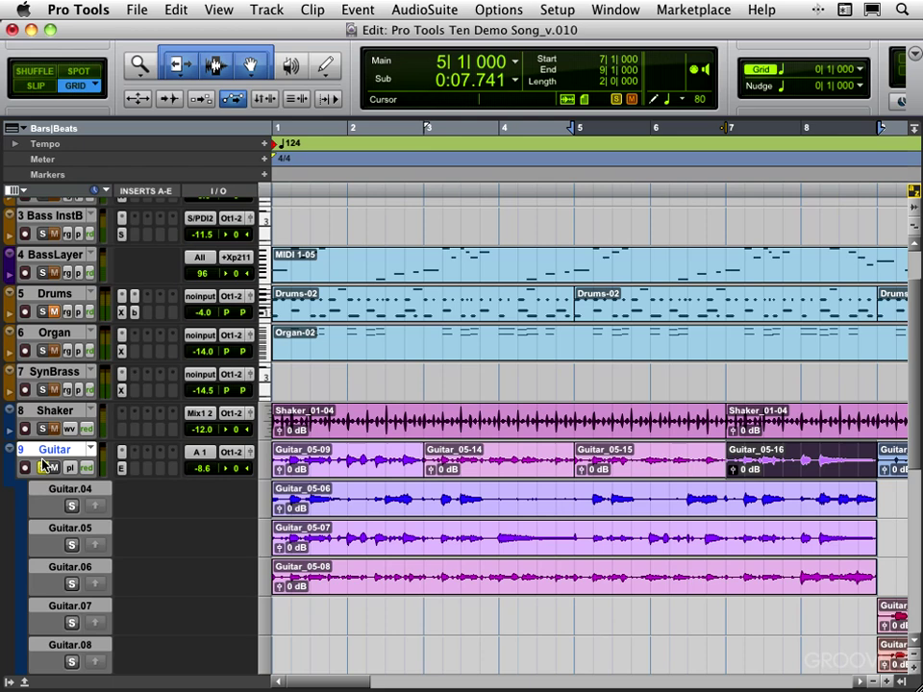
pyautogui.moveTo(577, 128); pyautogui.dragTo(287, 117)
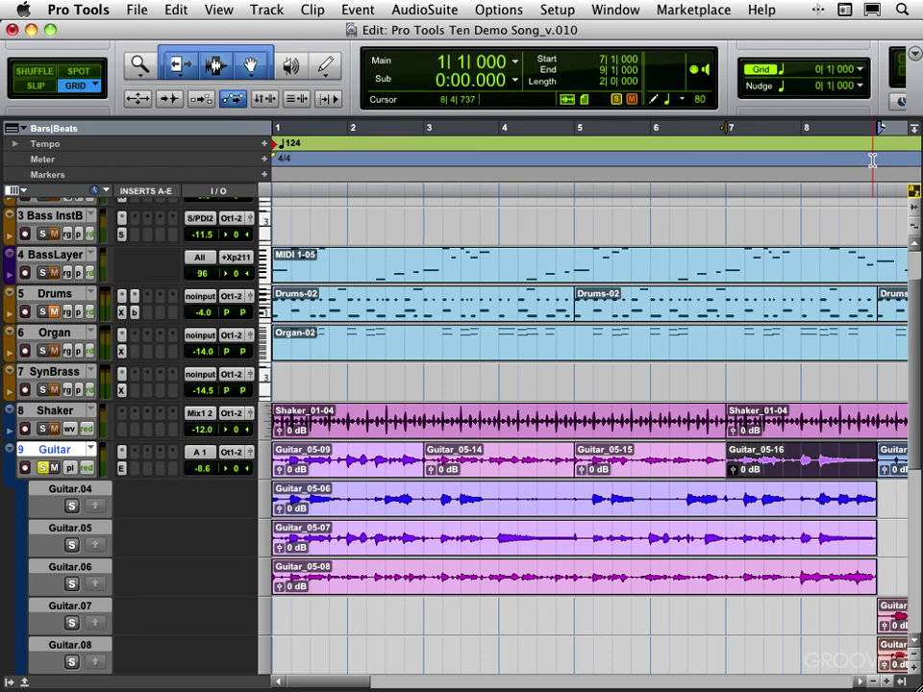
pyautogui.press('space')
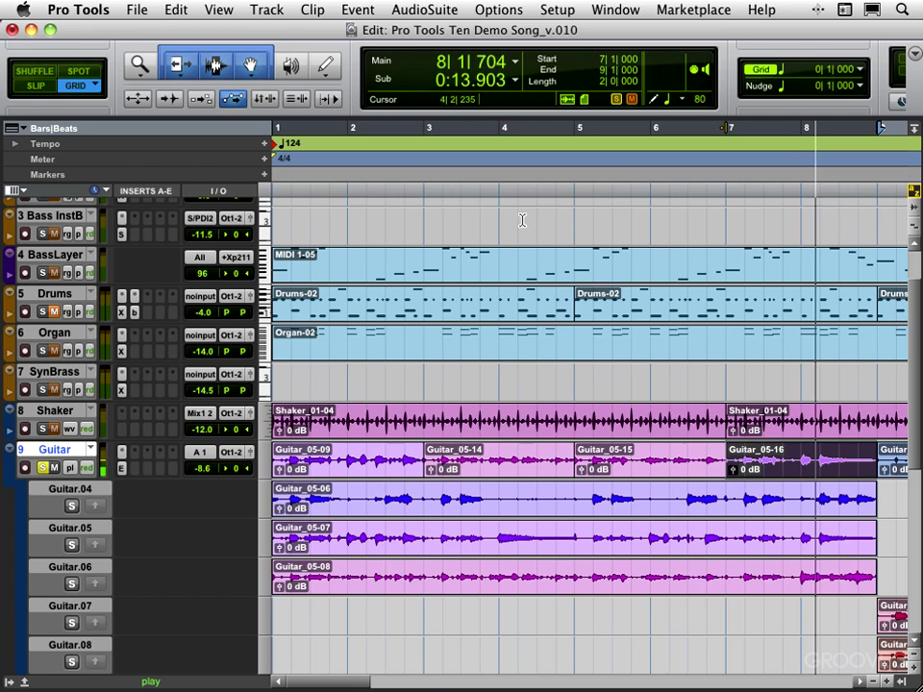
pyautogui.press('space')
pyautogui.press('Return')
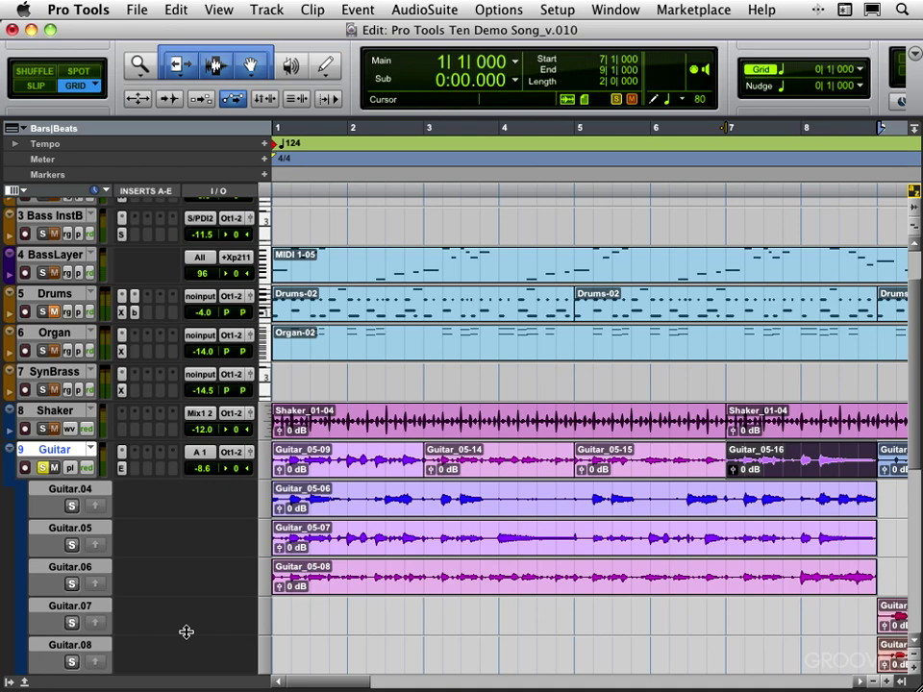
pyautogui.scroll(-3, 208, 579)
pyautogui.scroll(-2, 211, 578)
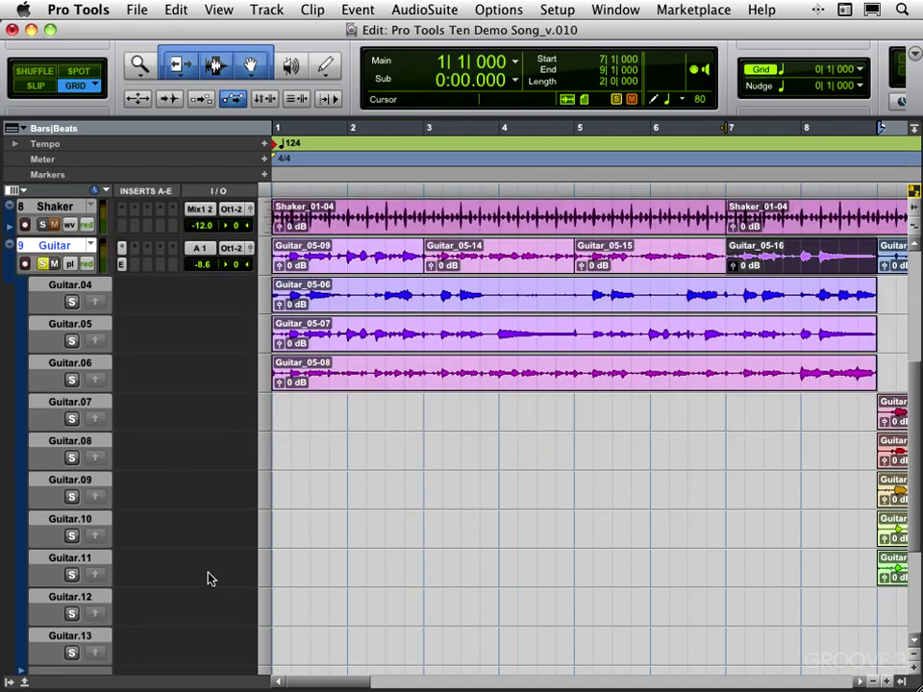
pyautogui.scroll(-2, 211, 579)
pyautogui.moveTo(320, 676); pyautogui.dragTo(391, 676)
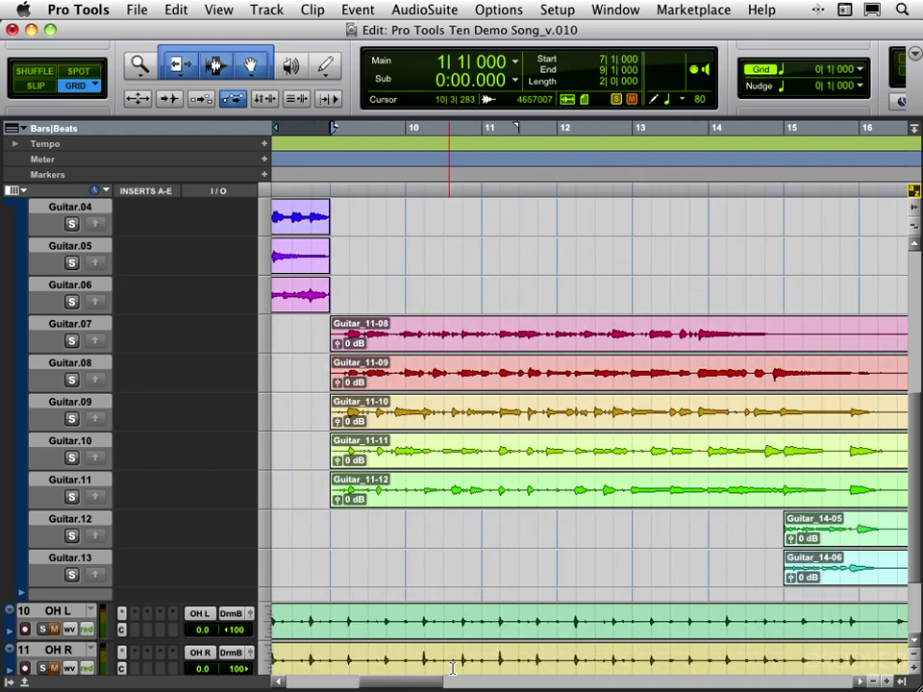
pyautogui.moveTo(422, 684); pyautogui.dragTo(302, 673)
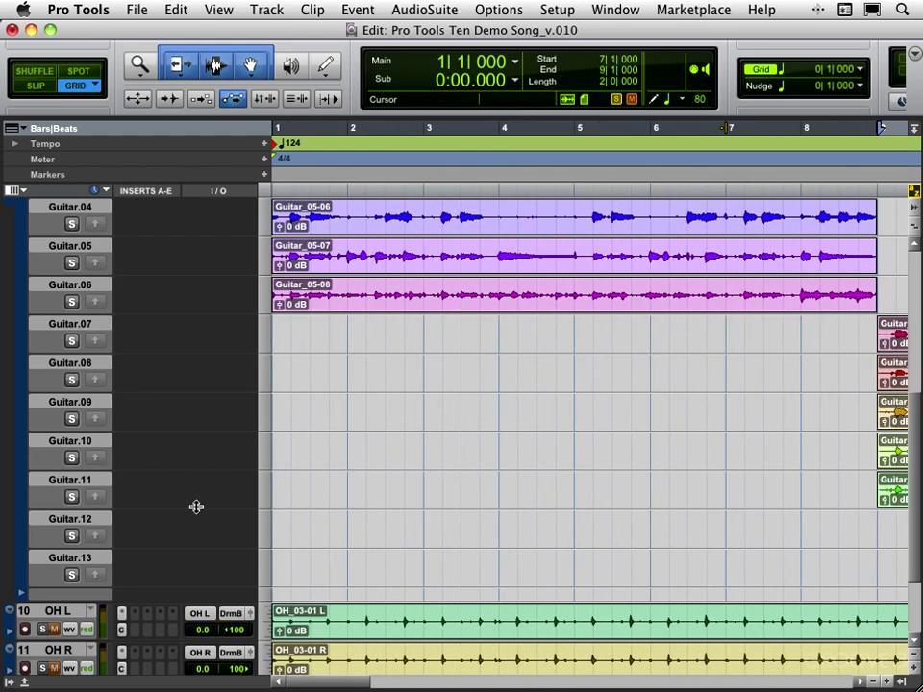
pyautogui.scroll(-2, 196, 507)
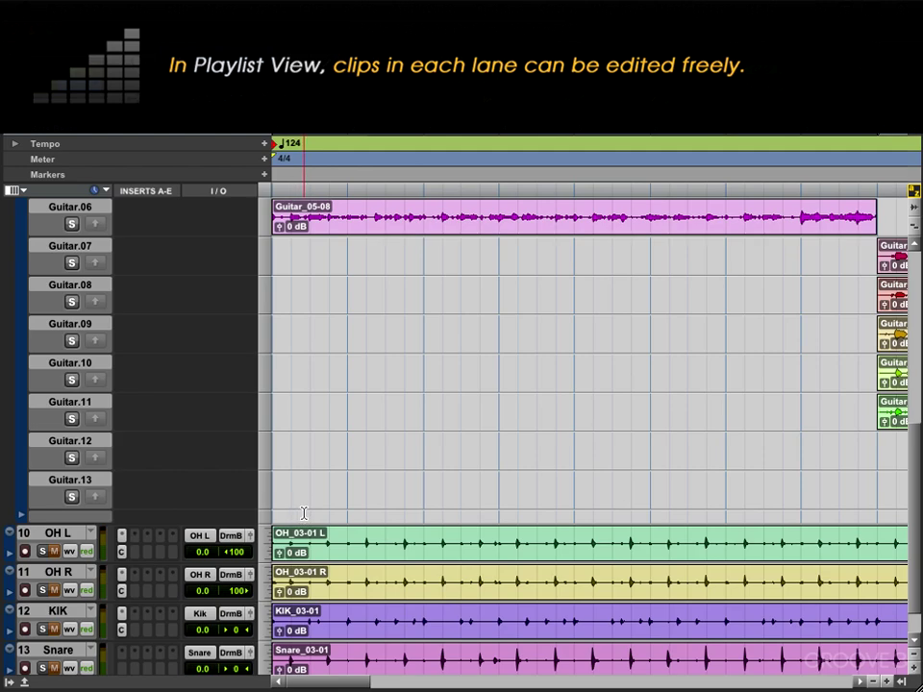
# Step: Briefly make the Guitar track and its lanes taller, then shrink them back
pyautogui.scroll(6, 310, 498)
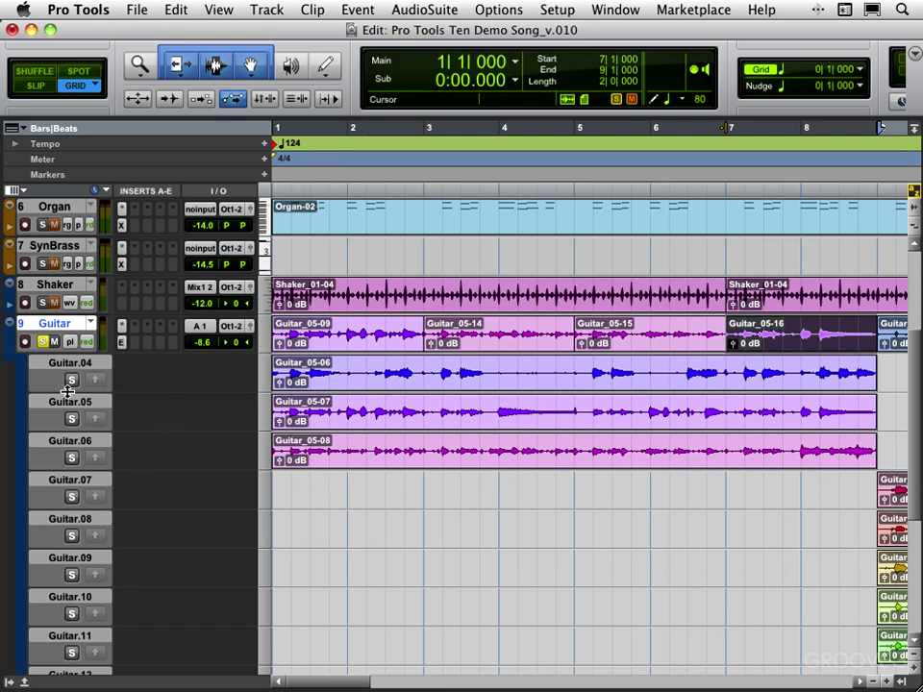
pyautogui.hotkey('ctrl', 'Up')
pyautogui.hotkey('ctrl', 'Up')
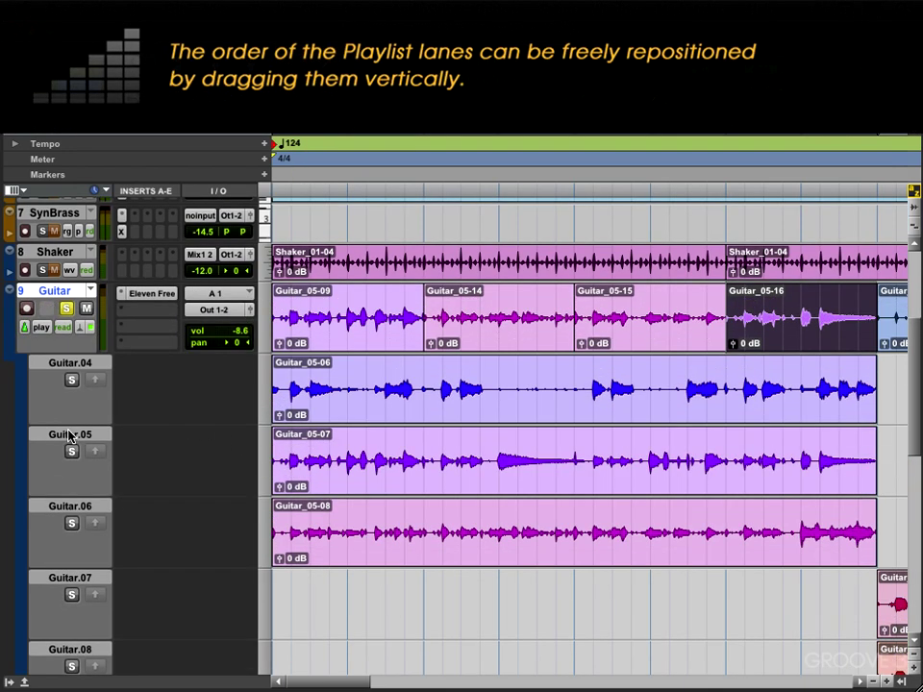
pyautogui.hotkey('ctrl', 'Down')
pyautogui.hotkey('ctrl', 'Down')
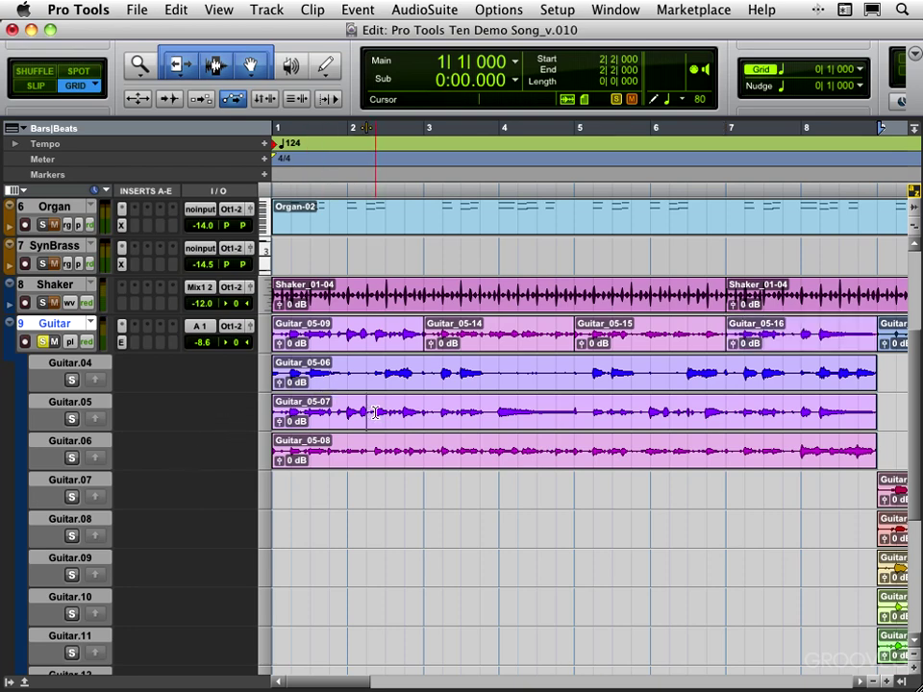
# Step: Place the edit point at 2|2|000 in Guitar.05, expand that lane, then restore its height
pyautogui.click(375, 413)
pyautogui.hotkey('ctrl', 'Up')
pyautogui.hotkey('ctrl', 'Up')
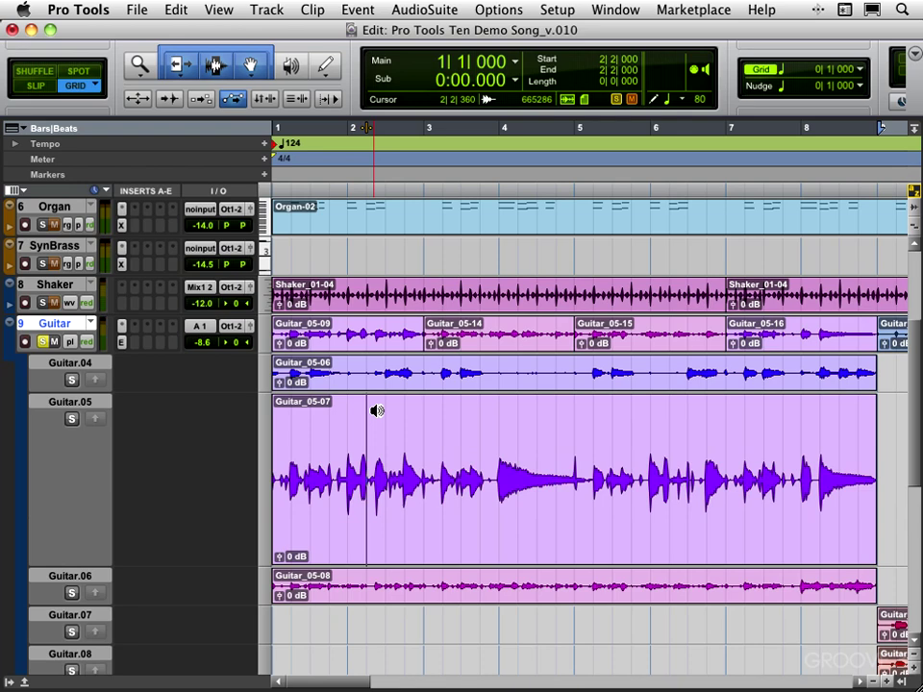
pyautogui.hotkey('ctrl', 'Down')
pyautogui.hotkey('ctrl', 'Down')
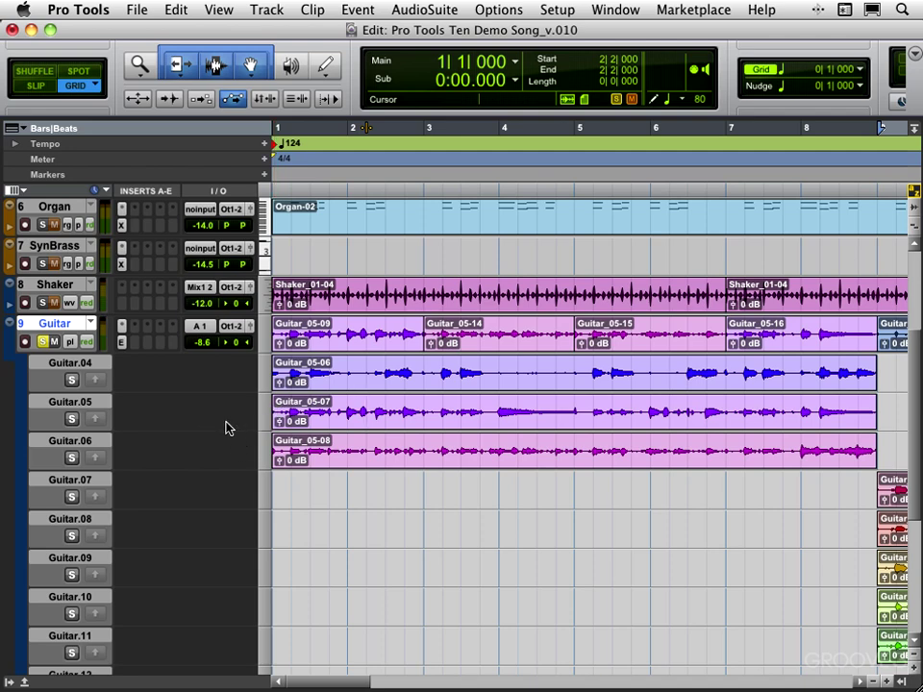
pyautogui.click(268, 416)
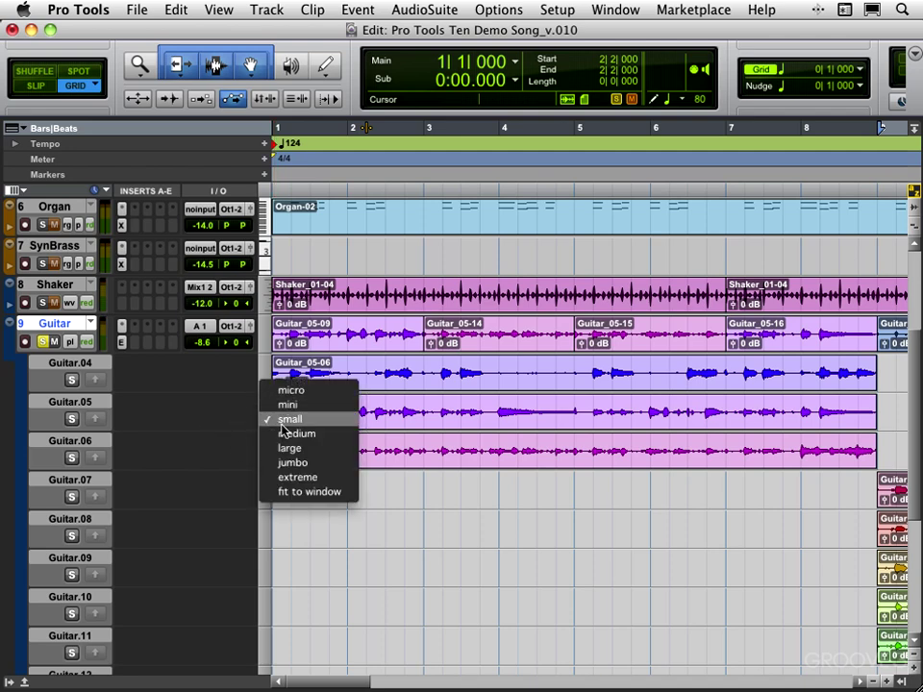
pyautogui.click(269, 434)
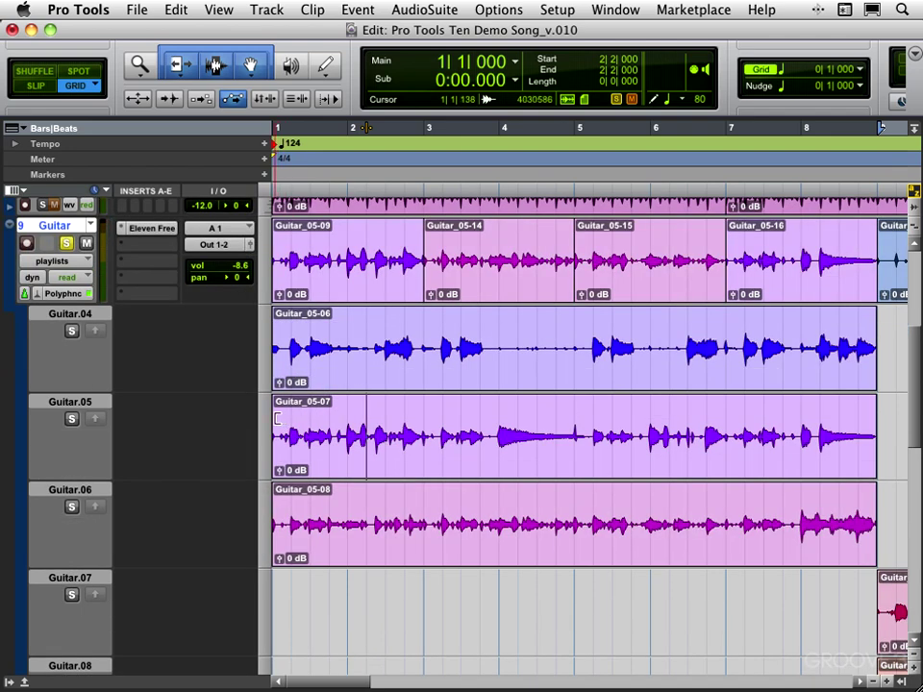
pyautogui.click(265, 426)
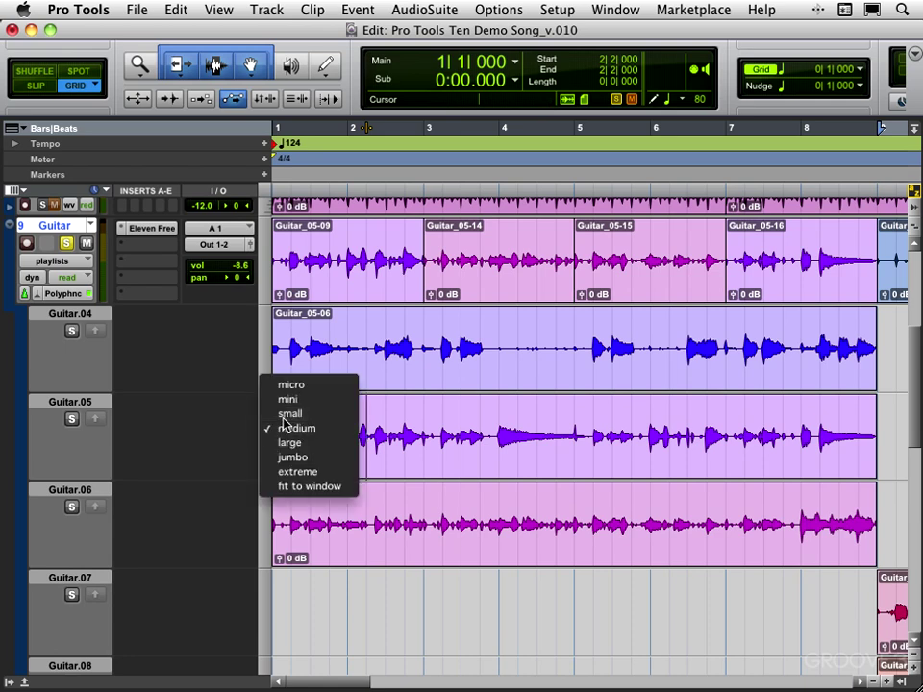
pyautogui.click(280, 415)
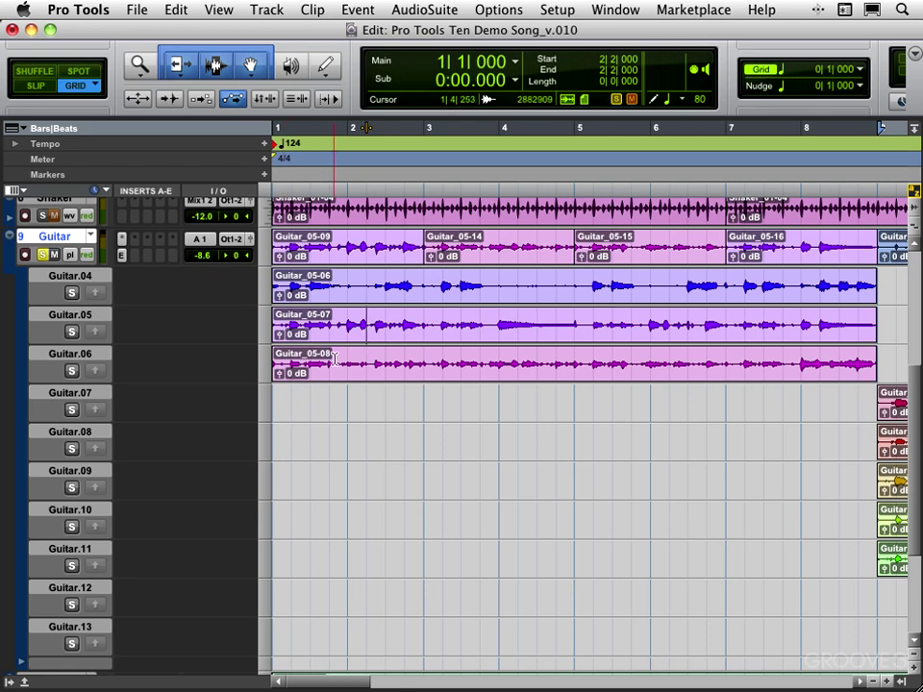
pyautogui.click(265, 329)
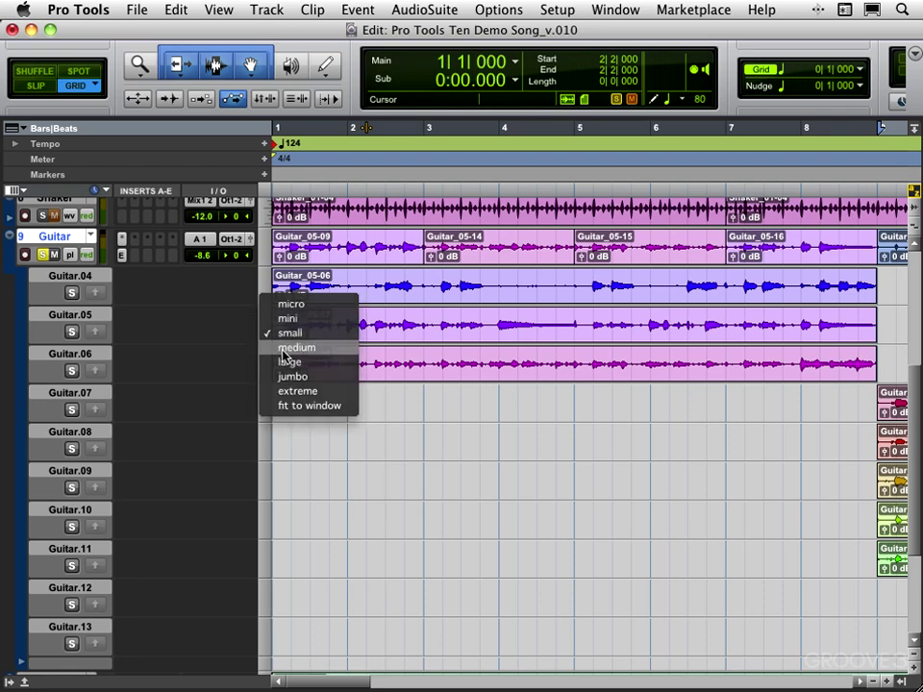
pyautogui.click(288, 347)
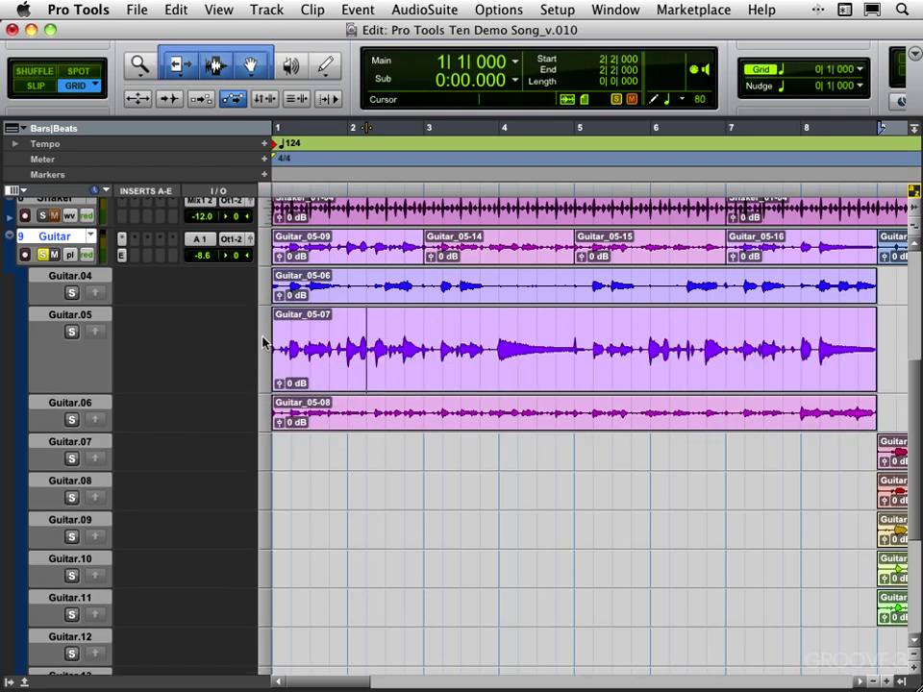
pyautogui.click(265, 343)
pyautogui.click(288, 330)
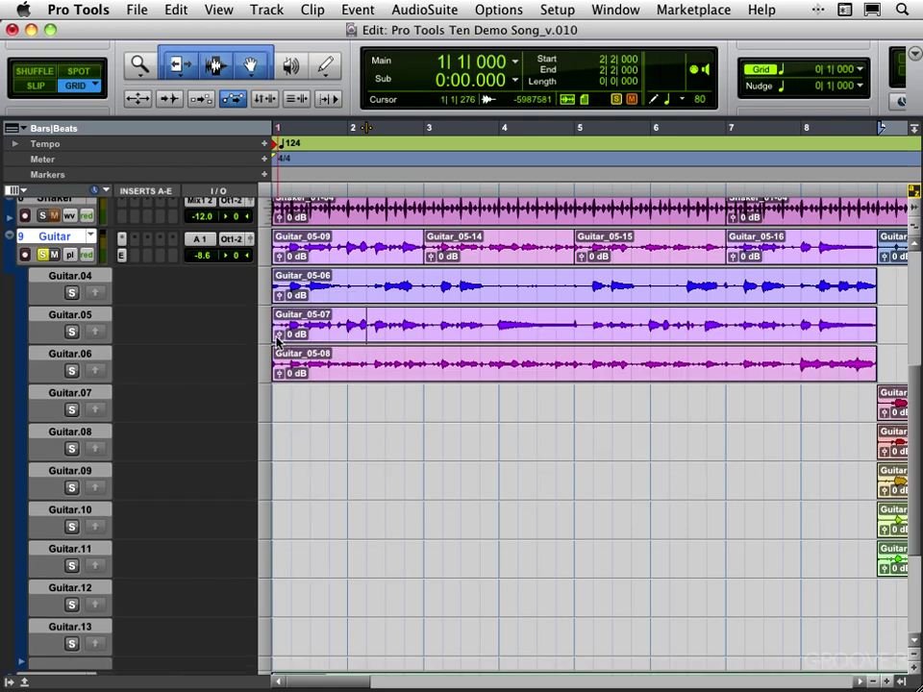
# Step: Show the Tracks/Groups list and toggle the Guitar.04 and Guitar.05 lanes off and back on
pyautogui.click(11, 682)
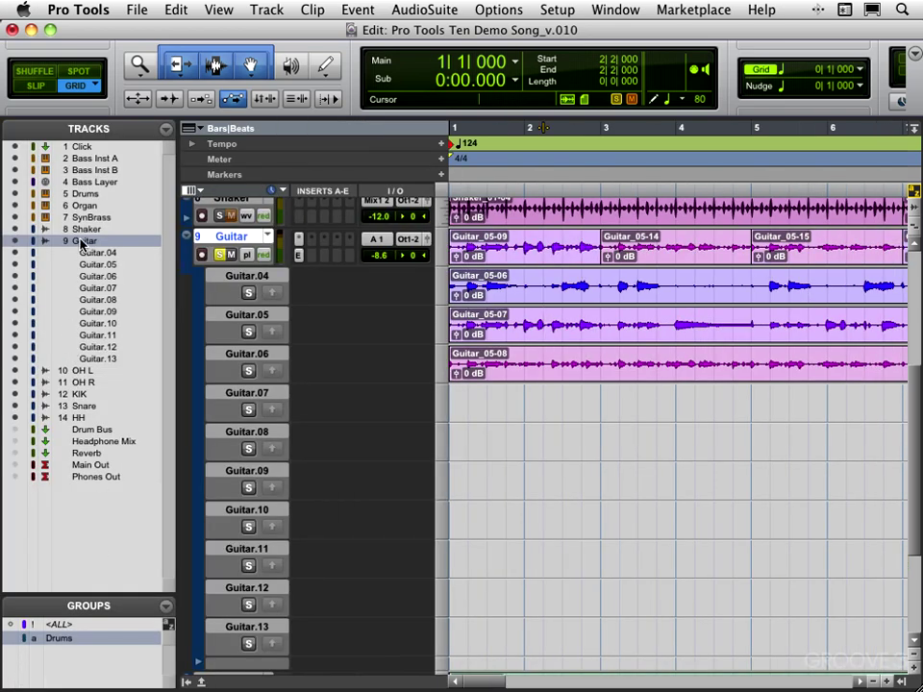
pyautogui.click(14, 253)
pyautogui.click(15, 265)
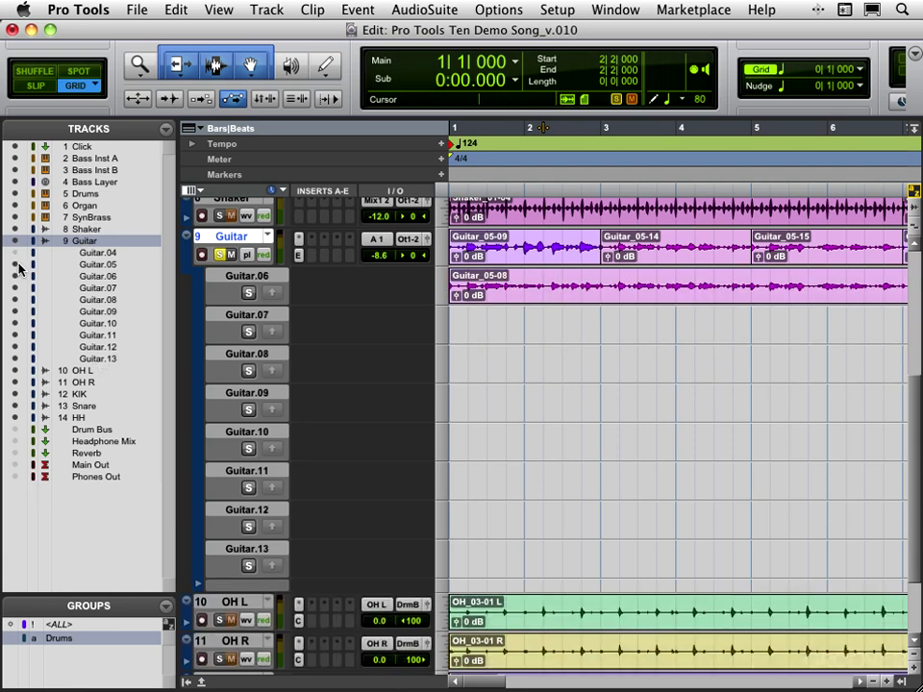
pyautogui.click(14, 264)
pyautogui.click(14, 252)
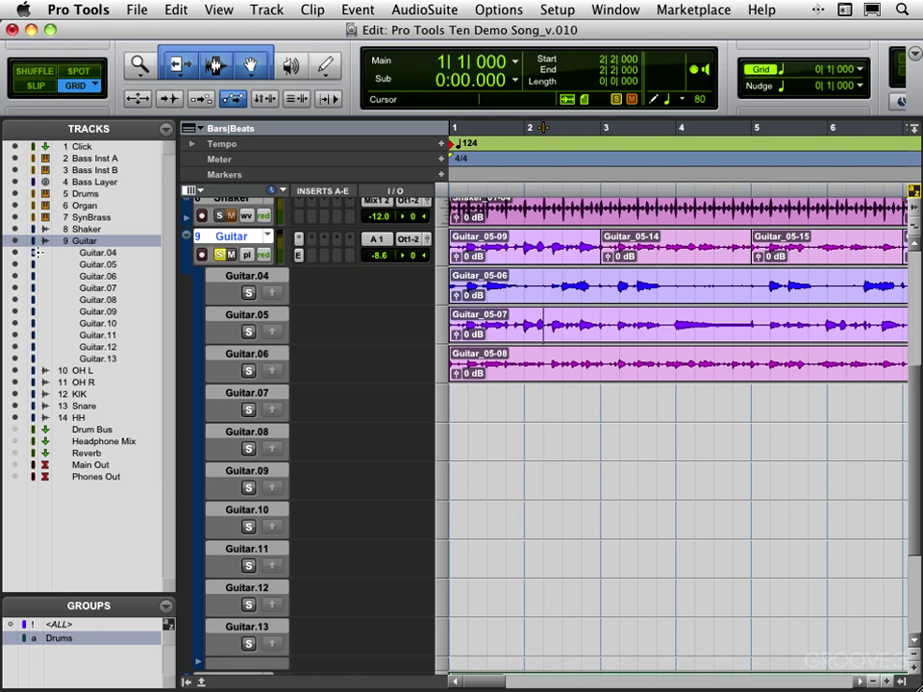
# Step: Browse the lane options menu for Guitar.04 and dismiss it without choosing anything
pyautogui.rightClick(100, 255)
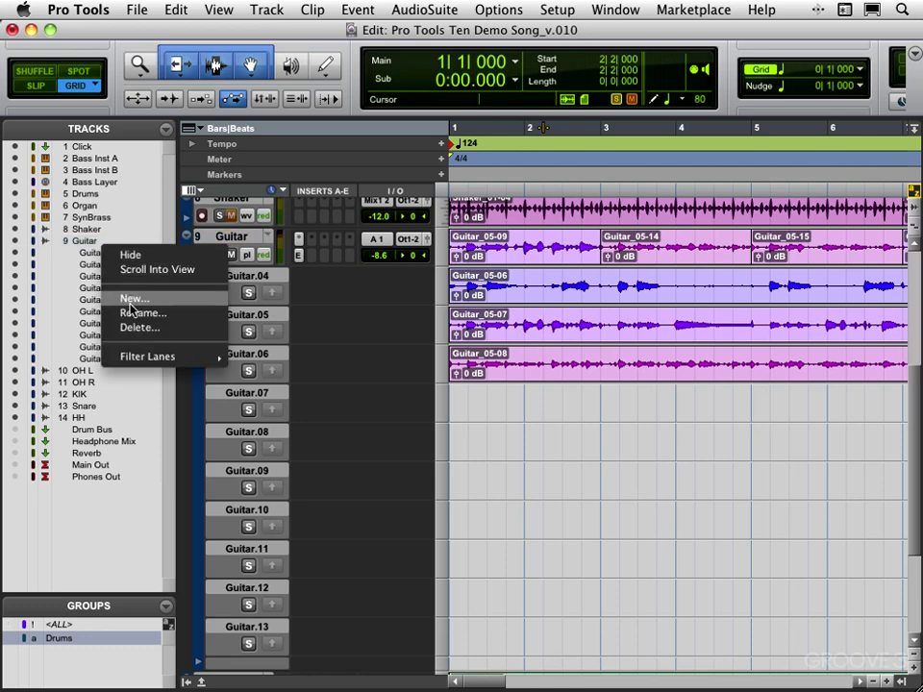
pyautogui.moveTo(147, 359)
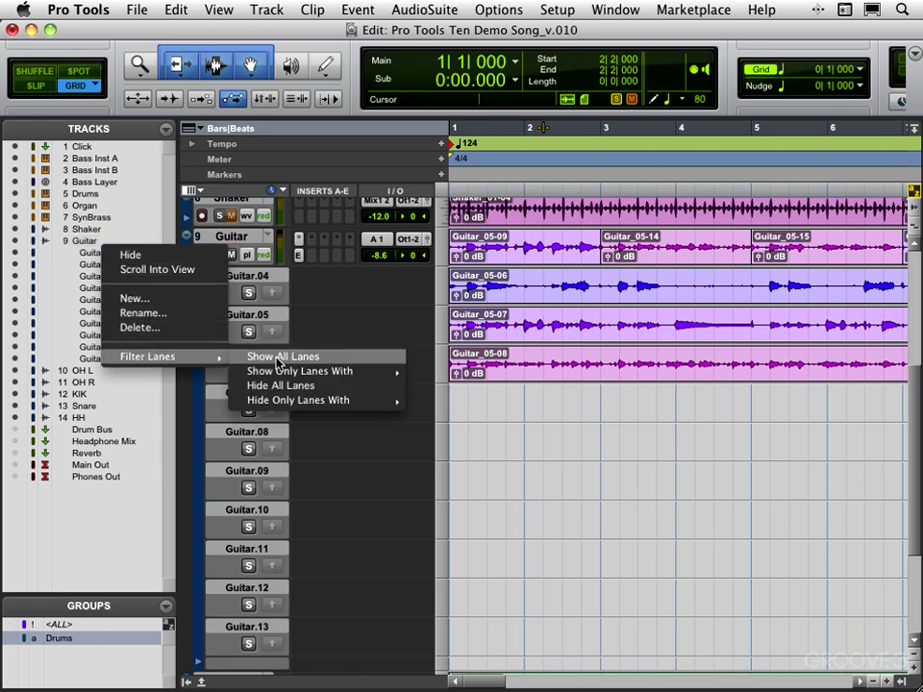
pyautogui.moveTo(317, 371)
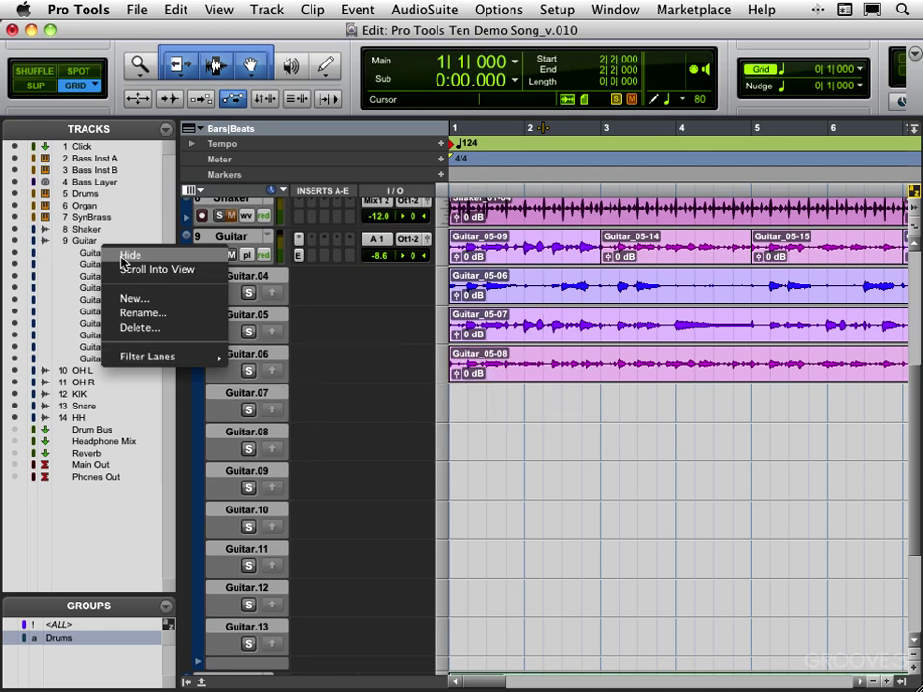
pyautogui.click(501, 438)
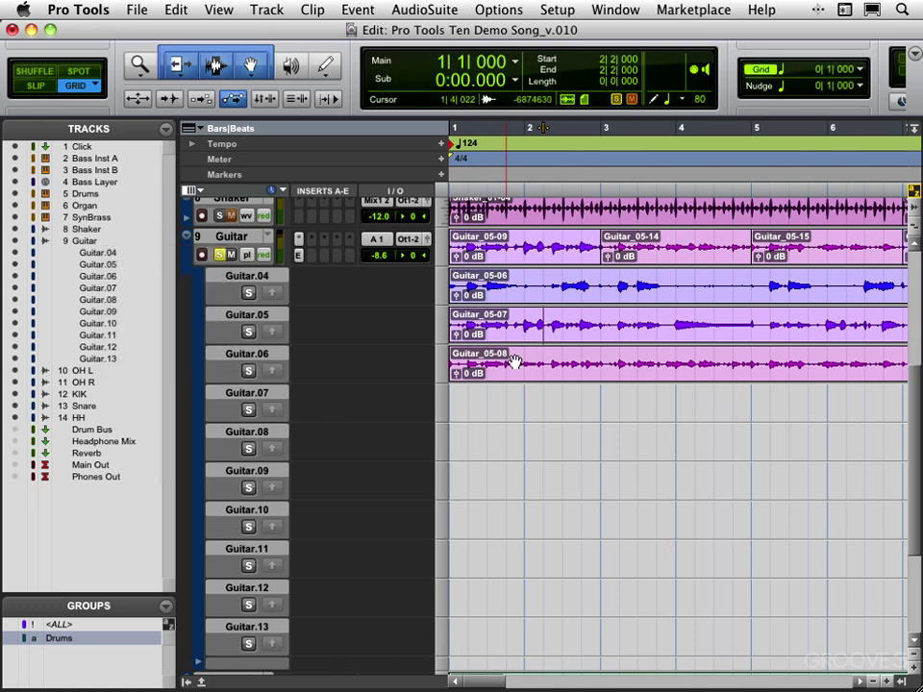
# Step: Select the range from bar 1 to bar 9 in the ruler
pyautogui.click(468, 129)
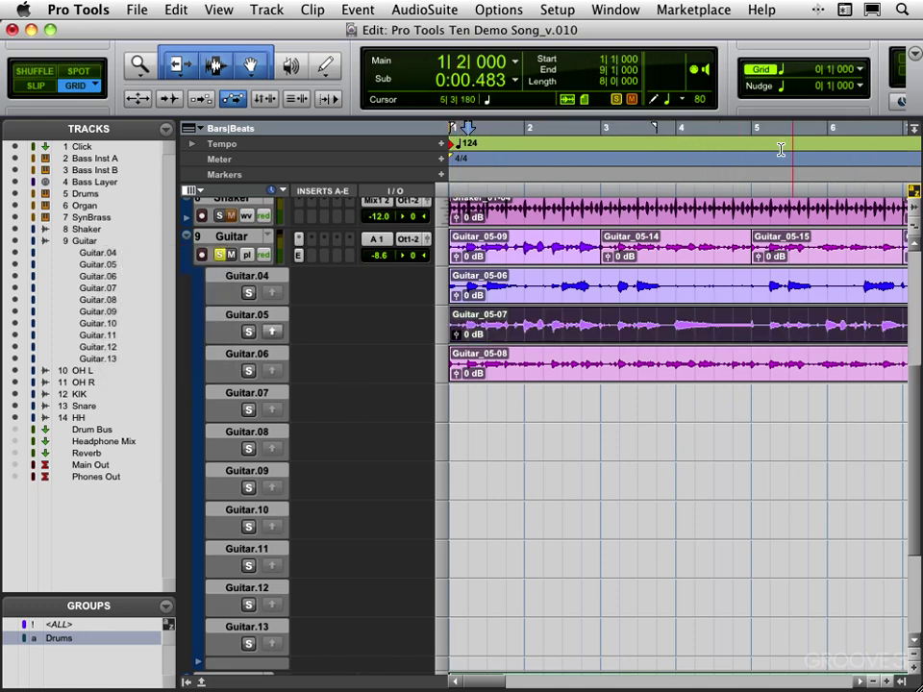
pyautogui.click(454, 127)
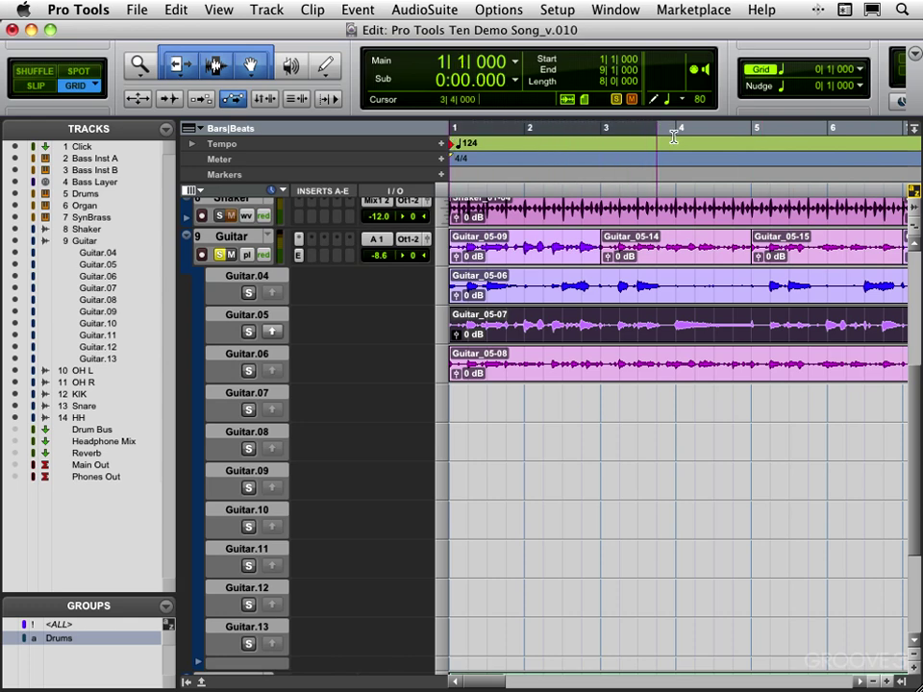
pyautogui.hscroll(2, 918, 160)
pyautogui.hscroll(5, 918, 159)
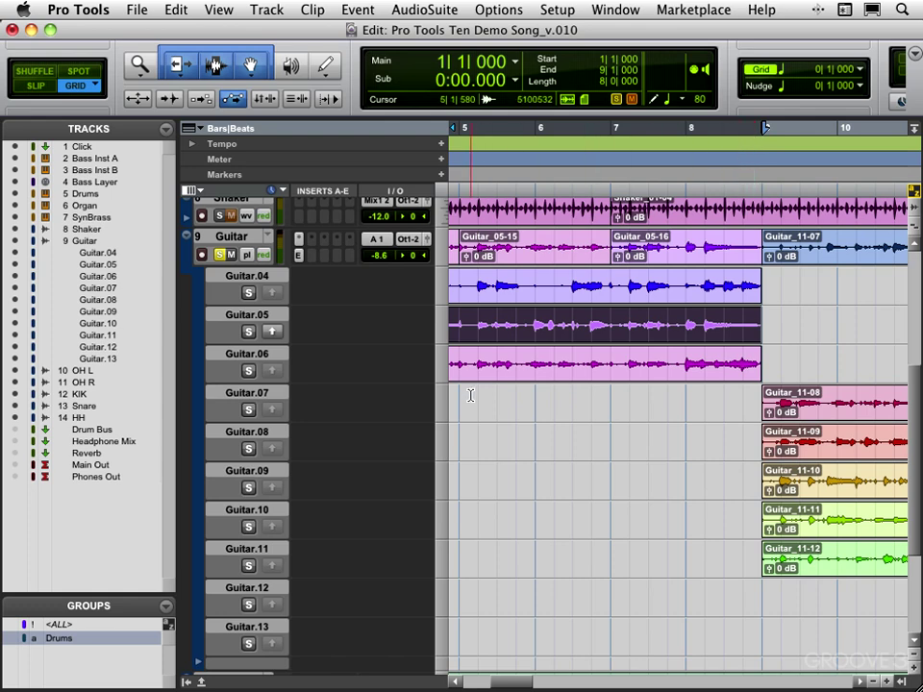
# Step: Filter the Guitar track's lanes to show only those with clips within the edit selection
pyautogui.rightClick(89, 245)
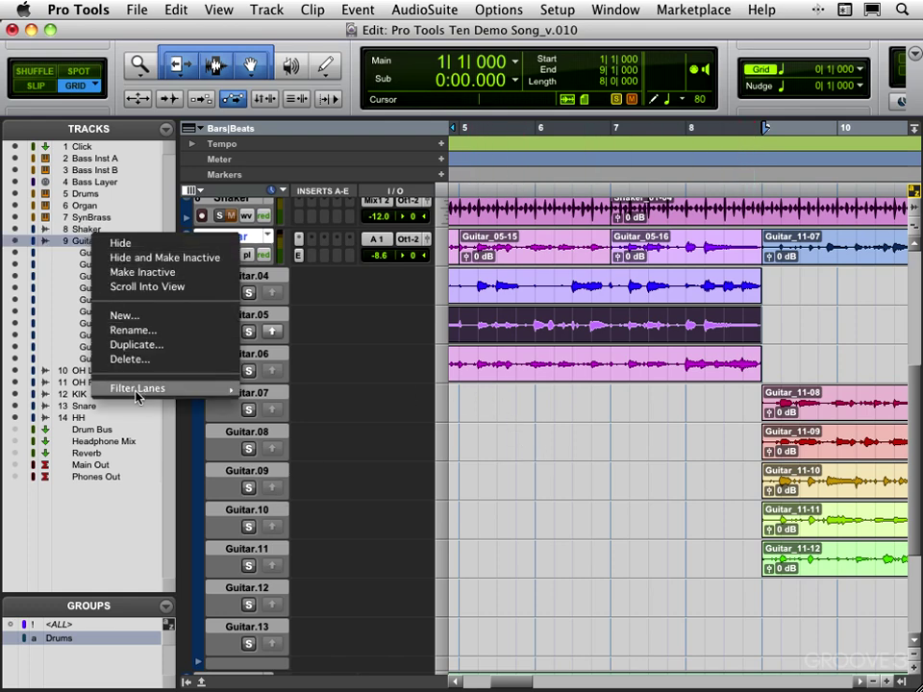
pyautogui.moveTo(141, 396)
pyautogui.moveTo(307, 404)
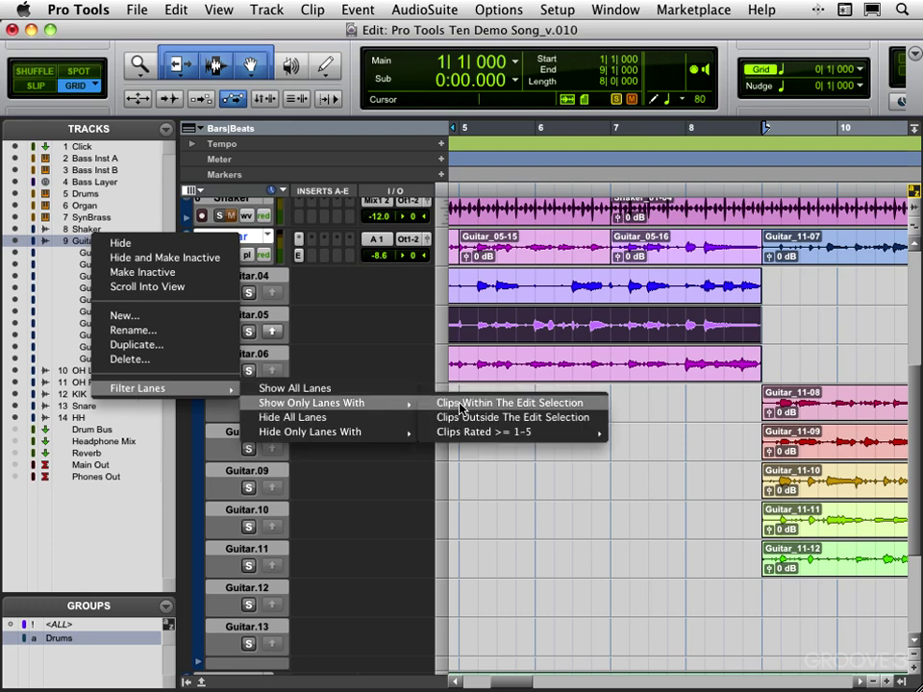
pyautogui.click(459, 404)
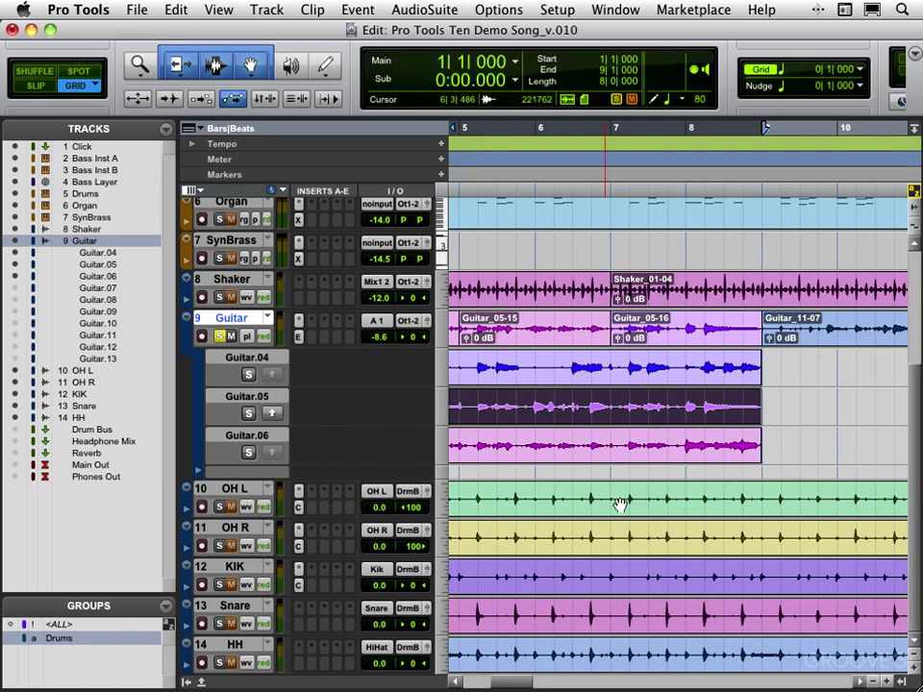
# Step: Review the Guitar track's Filter Lanes submenu again and dismiss it unchanged
pyautogui.rightClick(84, 247)
pyautogui.moveTo(150, 386)
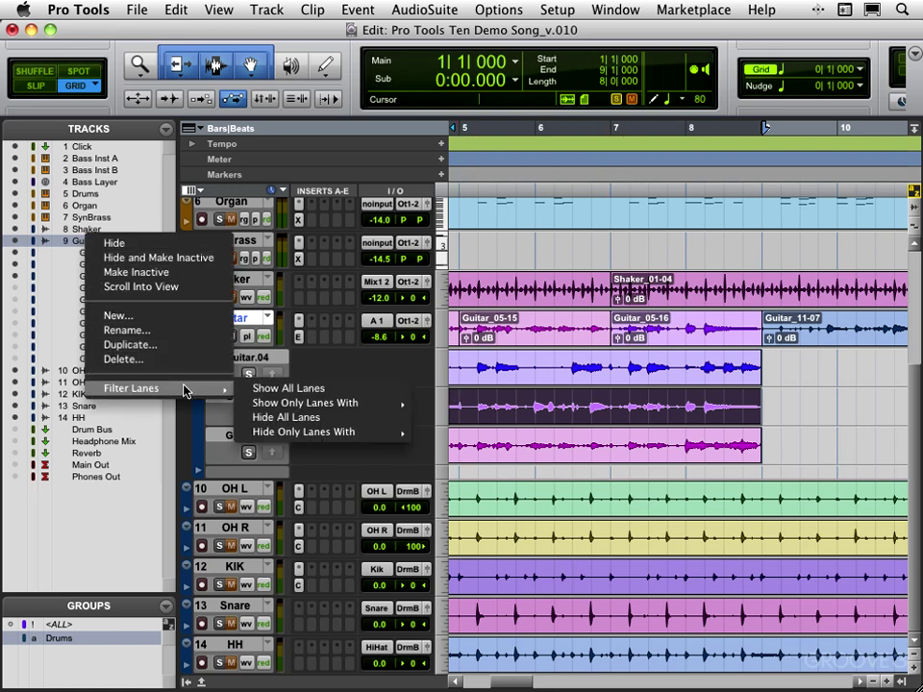
pyautogui.moveTo(274, 403)
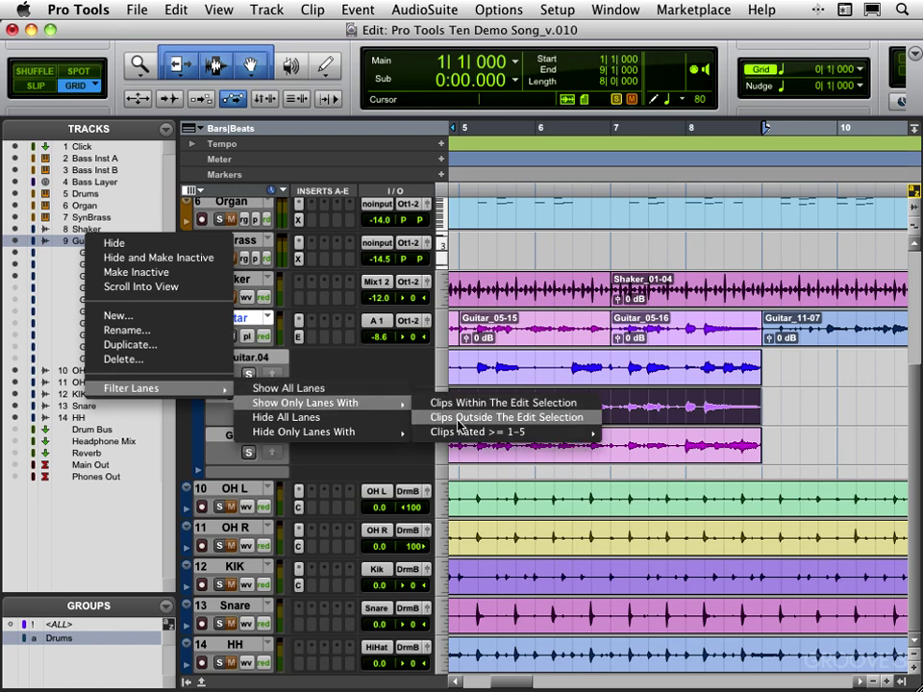
pyautogui.moveTo(530, 431)
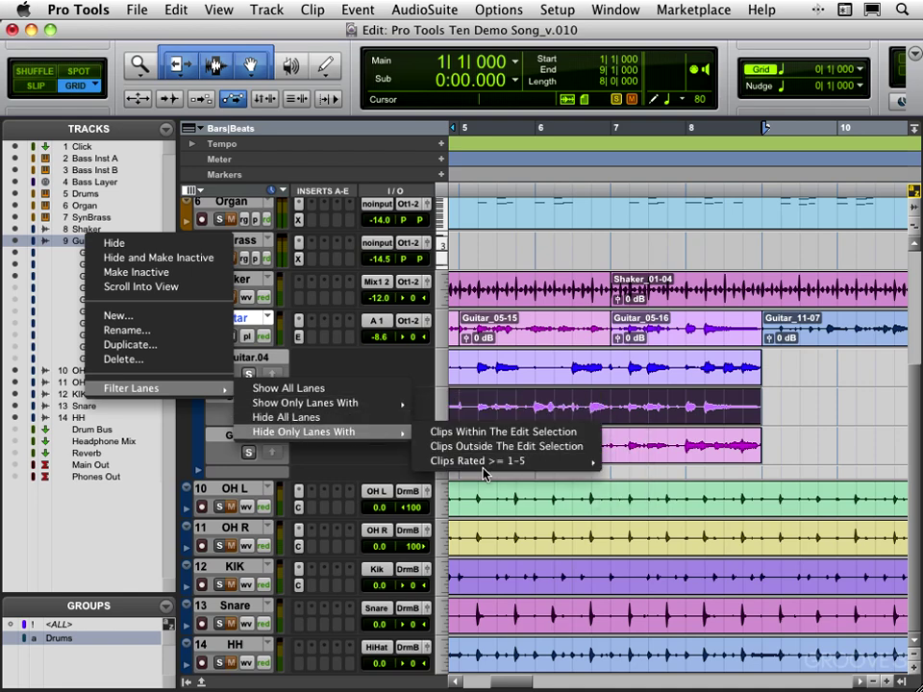
pyautogui.click(120, 494)
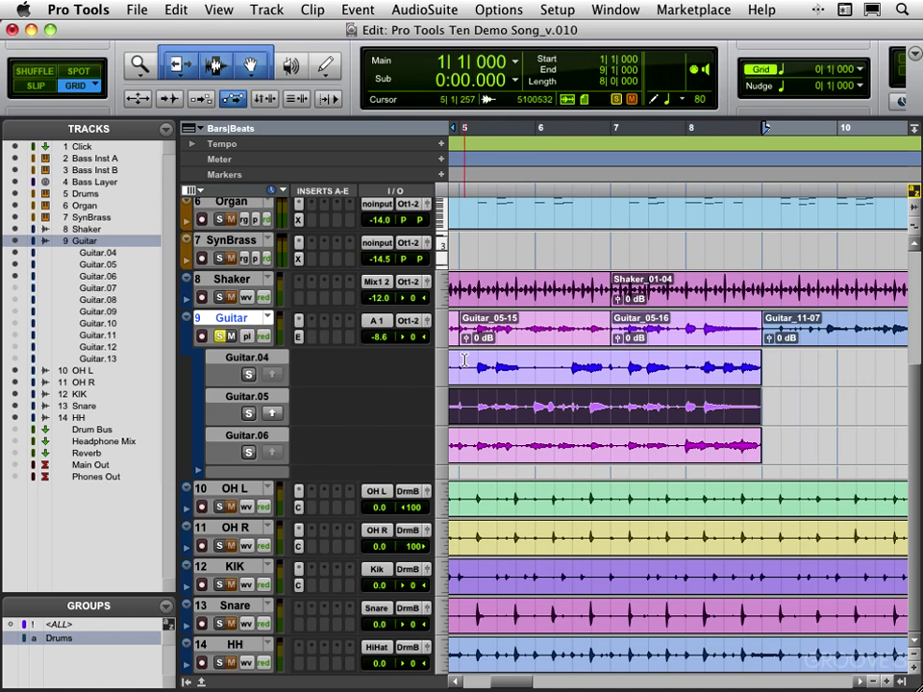
# Step: Set the Guitar track to waveform view, then check Guitar_05-15's matching alternates without changing anything
pyautogui.click(268, 320)
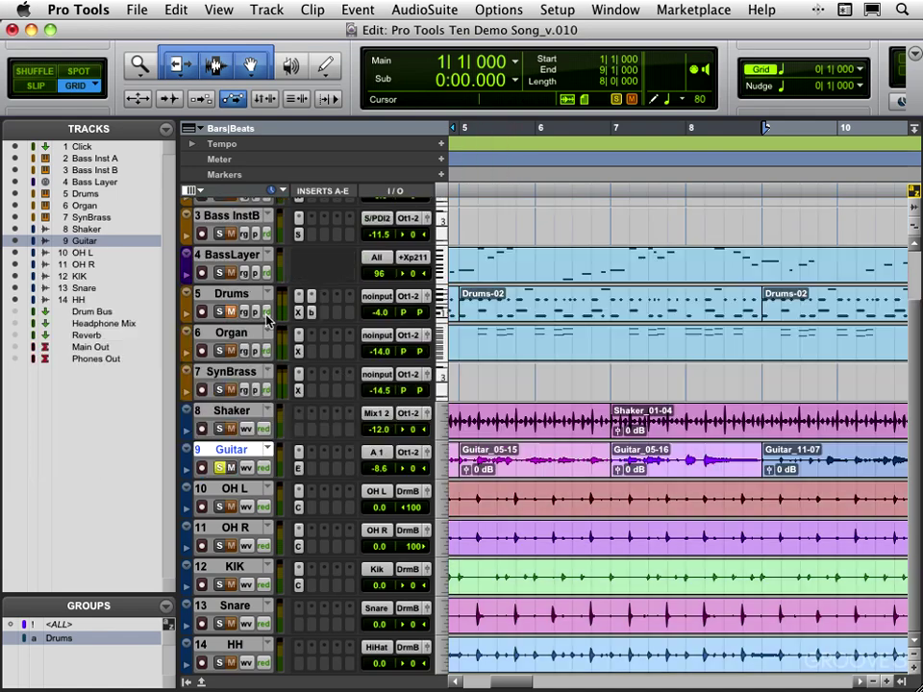
pyautogui.rightClick(513, 453)
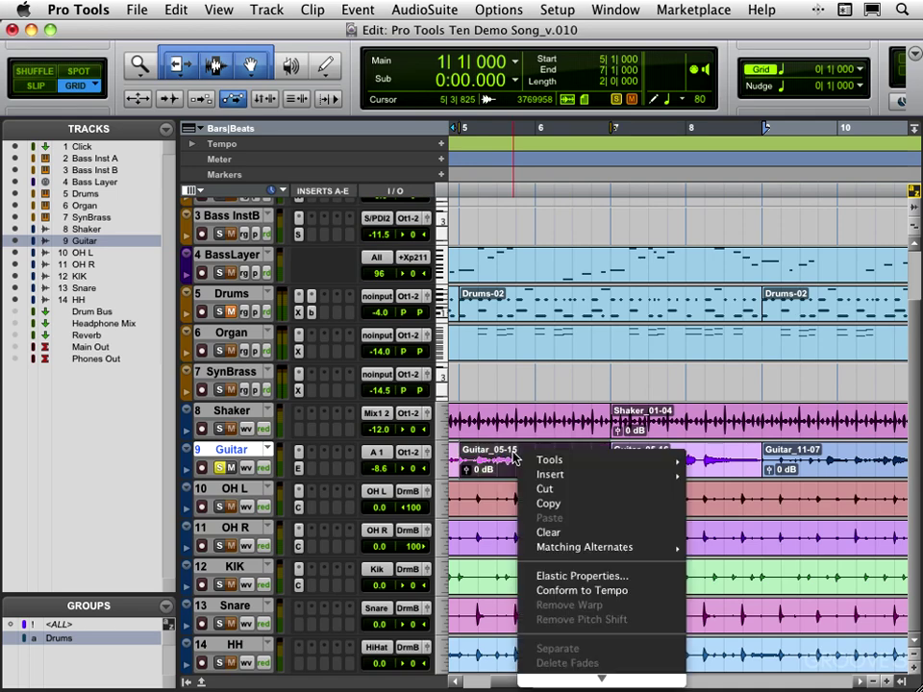
pyautogui.moveTo(582, 553)
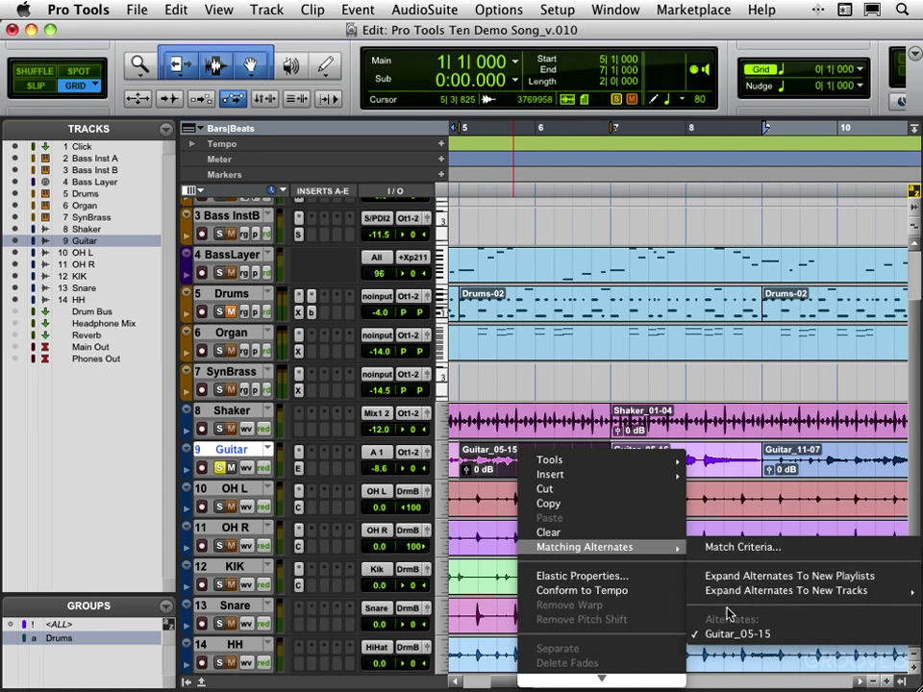
pyautogui.click(228, 456)
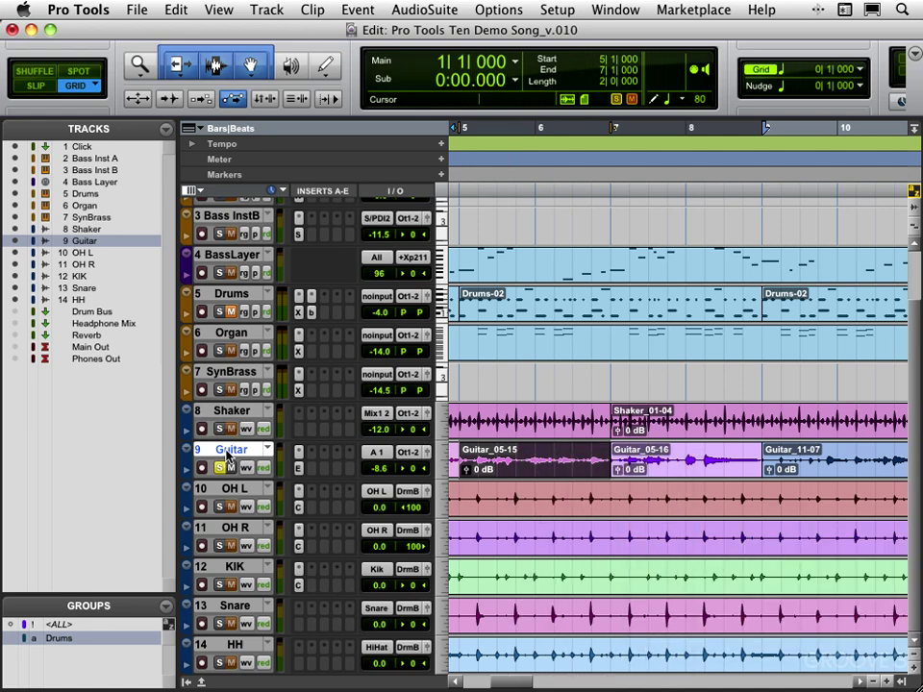